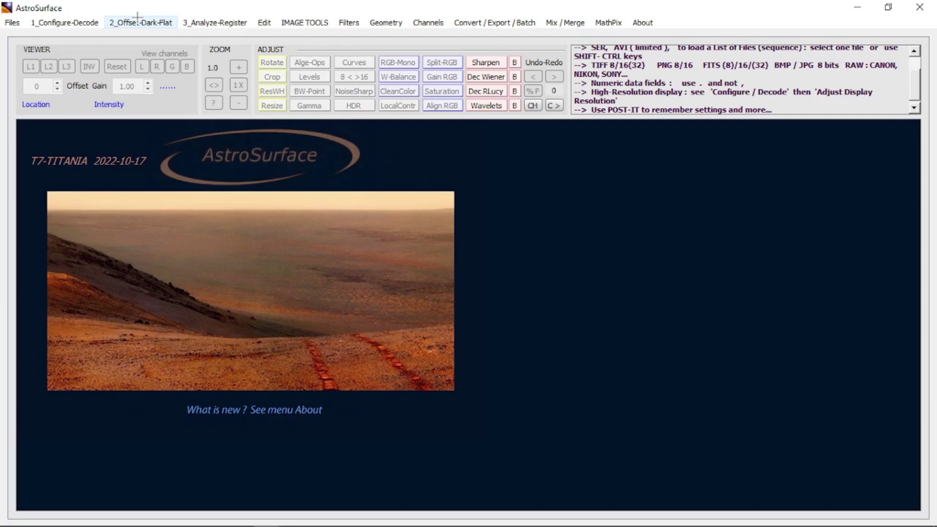
Open Make a Dark from the 2_Offset-Dark-Flat menu for a Median master_dark
click(138, 19)
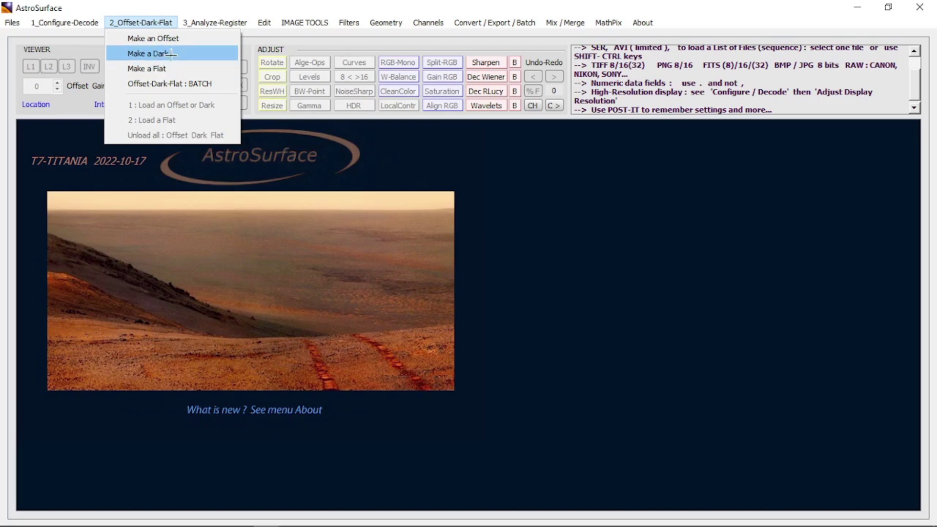
click(149, 53)
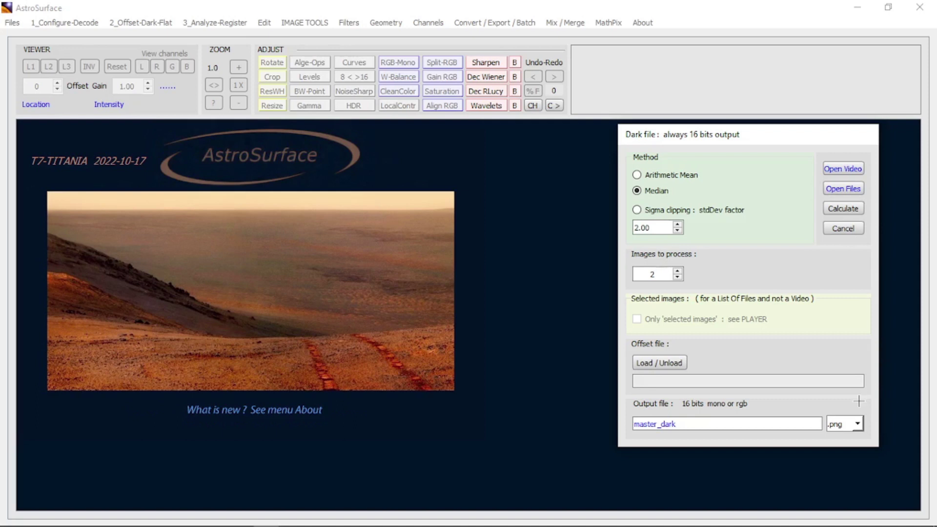
Pick the master dark output format and select the five dark .tif frames in Deepsky\dumbbell\dark
click(857, 423)
click(842, 445)
click(850, 187)
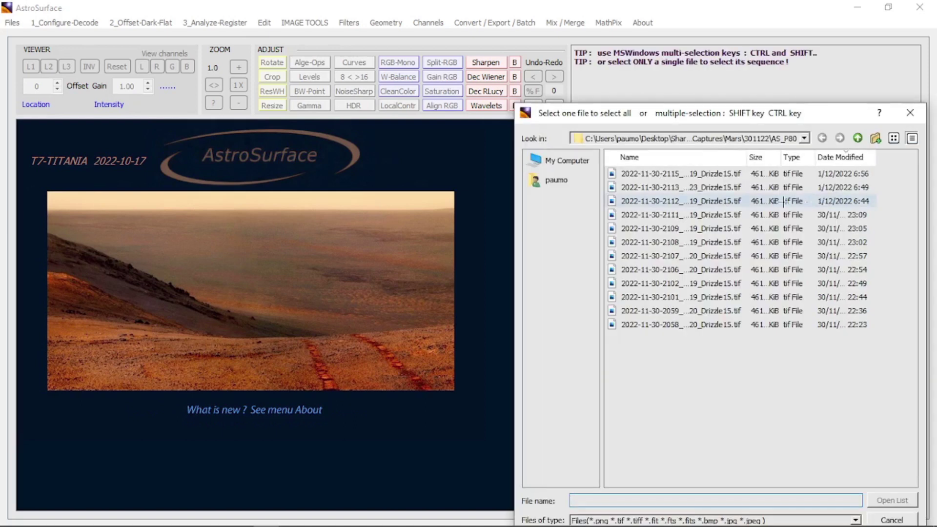
click(863, 135)
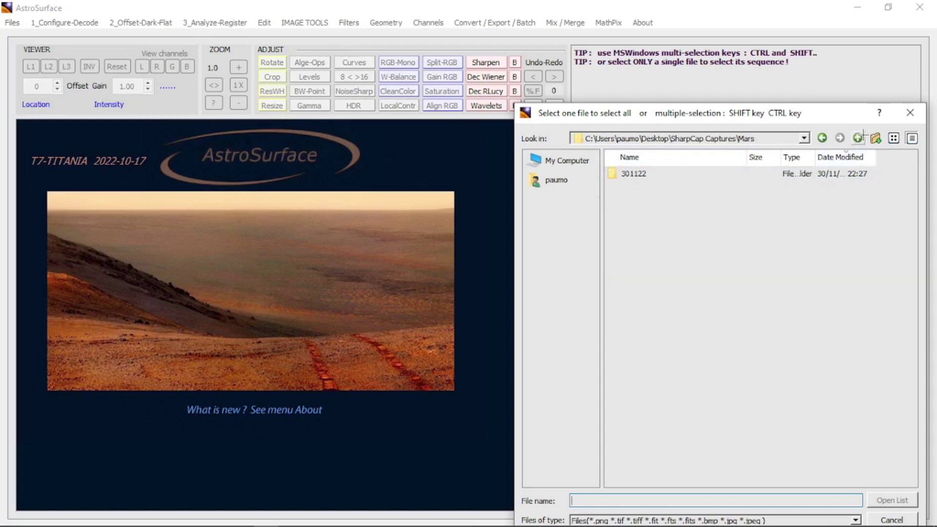
click(860, 137)
double_click(654, 200)
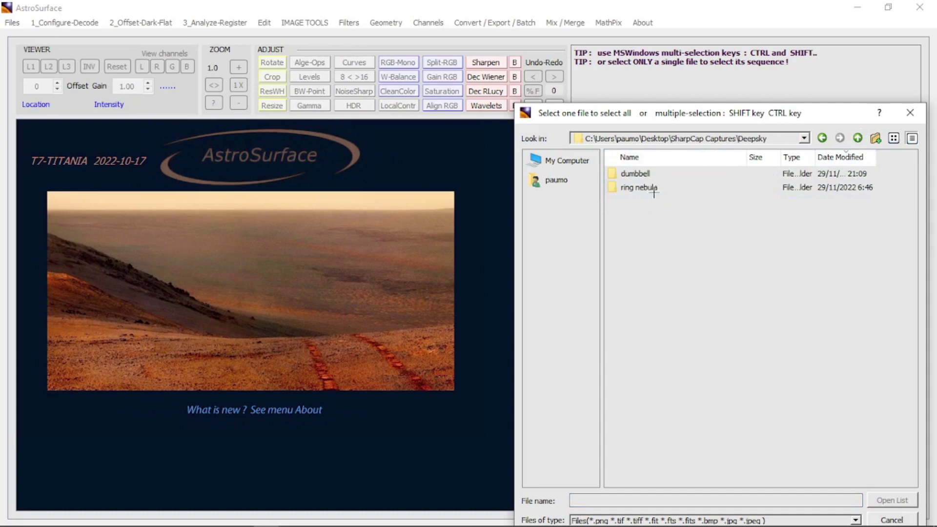
double_click(645, 174)
double_click(636, 175)
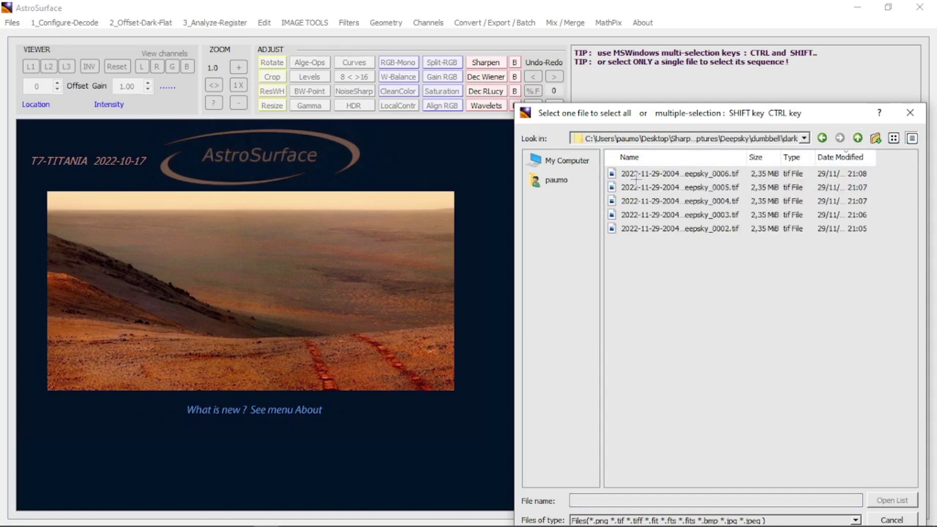
drag(635, 246, 626, 174)
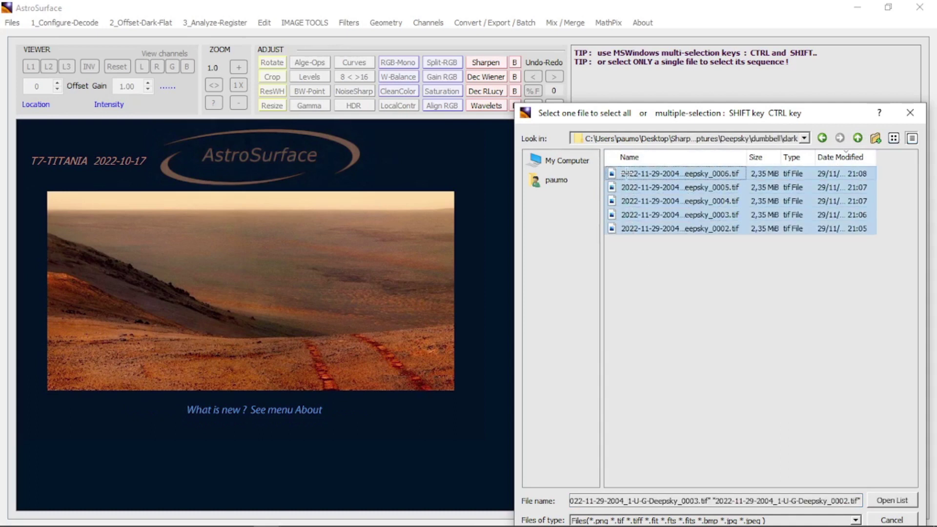
Load the five darks decoded as Bayer BG (6) and calculate the median master_dark
click(896, 503)
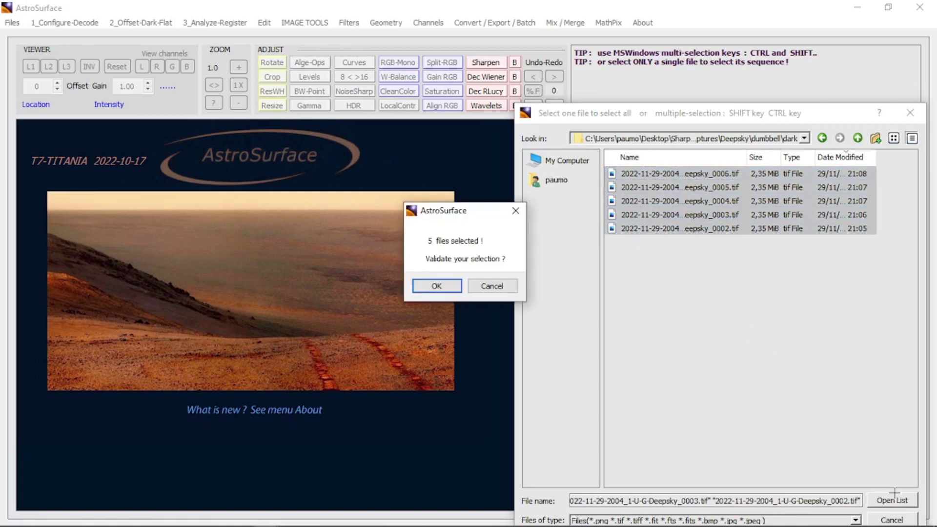
click(428, 287)
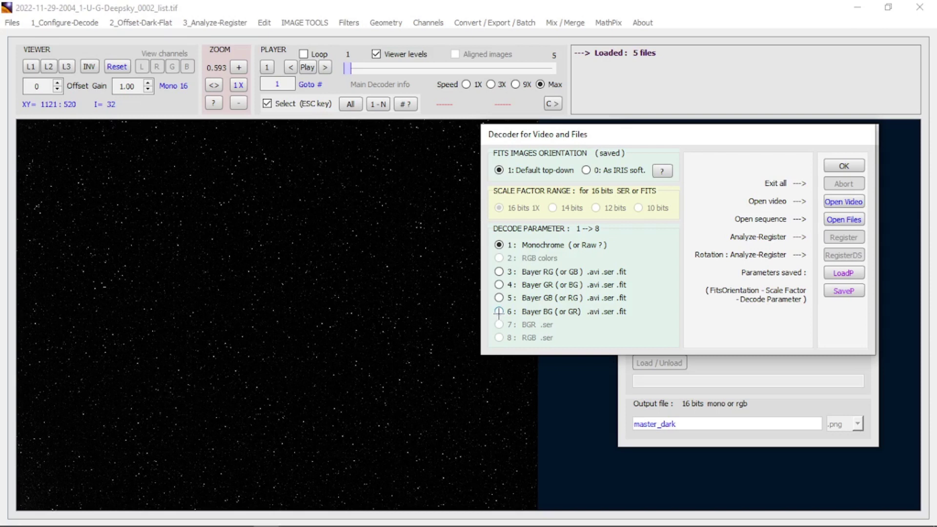
click(499, 311)
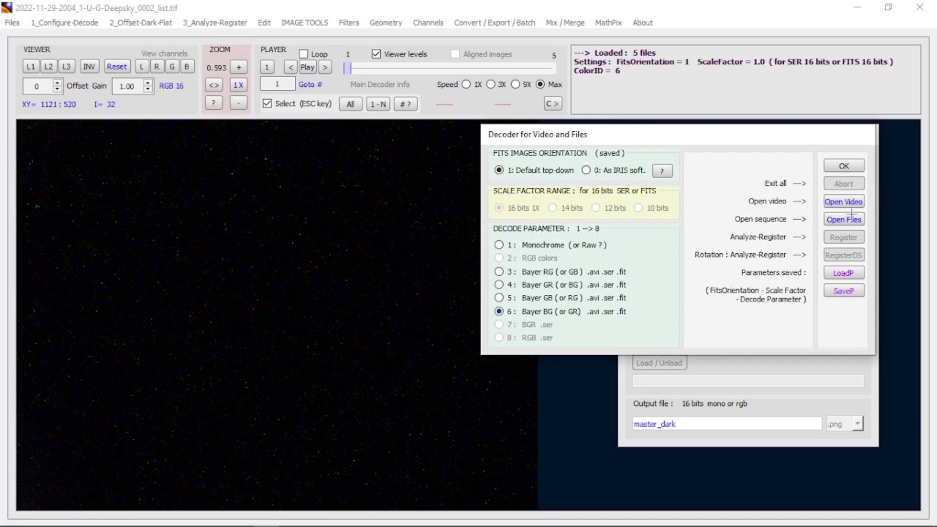
click(846, 165)
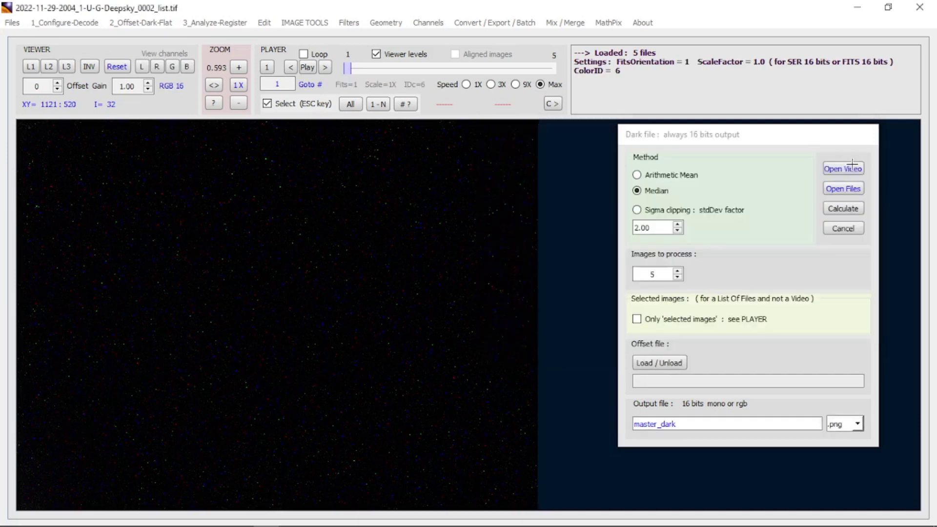
click(843, 209)
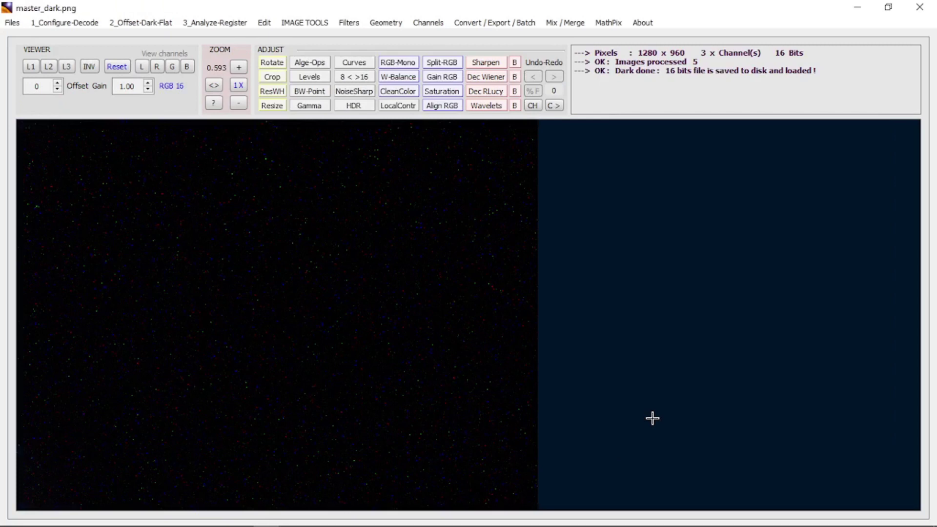
Check a master dark pixel value, then browse to the dumbbell\light folder
click(272, 280)
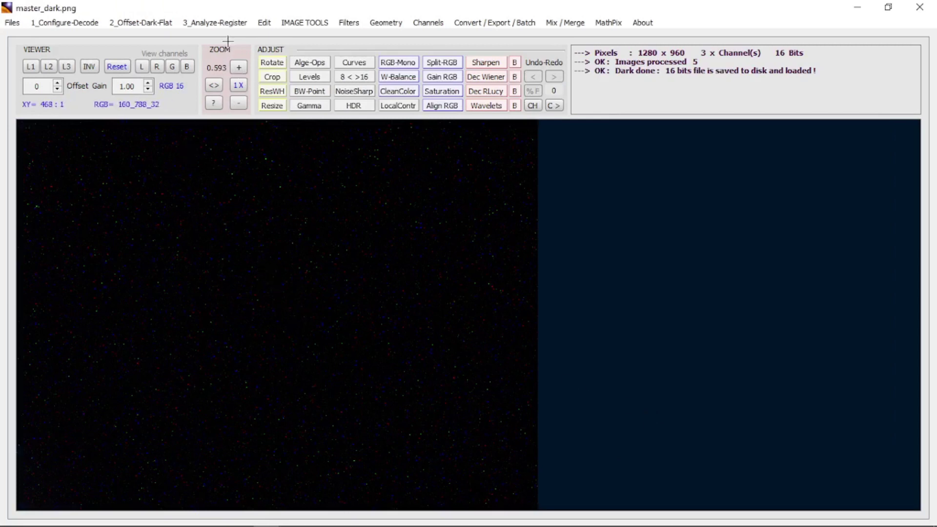
click(224, 23)
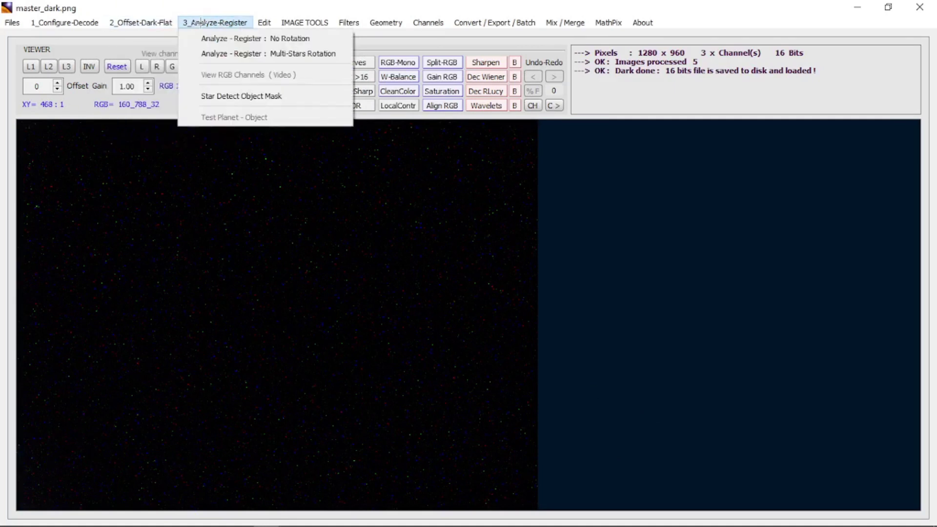
click(12, 22)
click(34, 53)
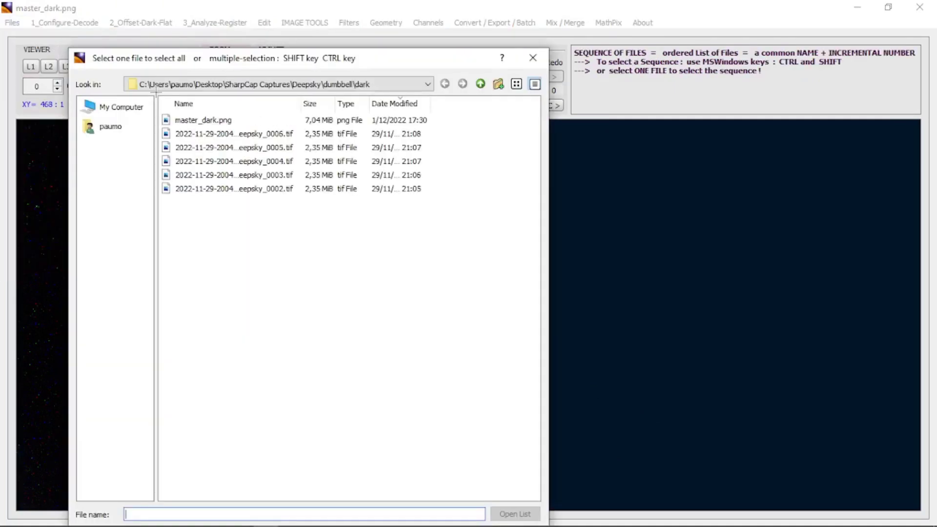
click(480, 84)
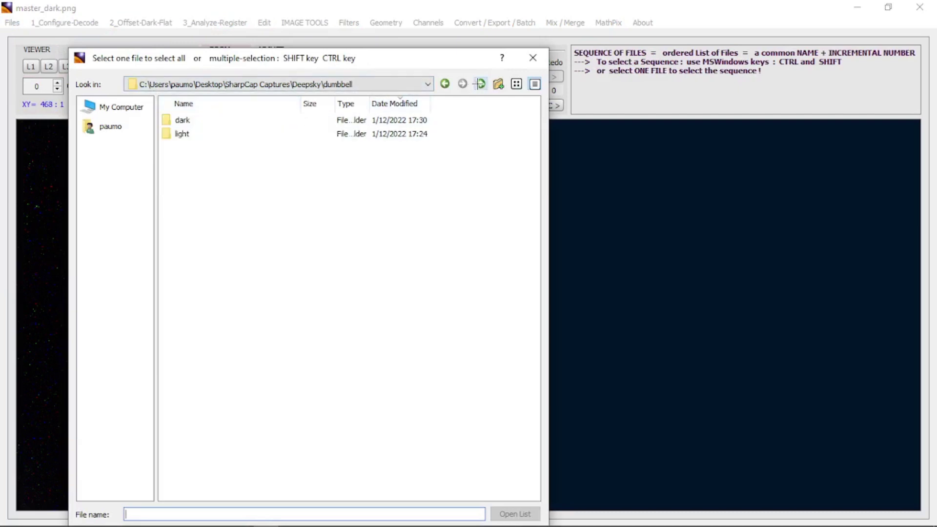
double_click(188, 133)
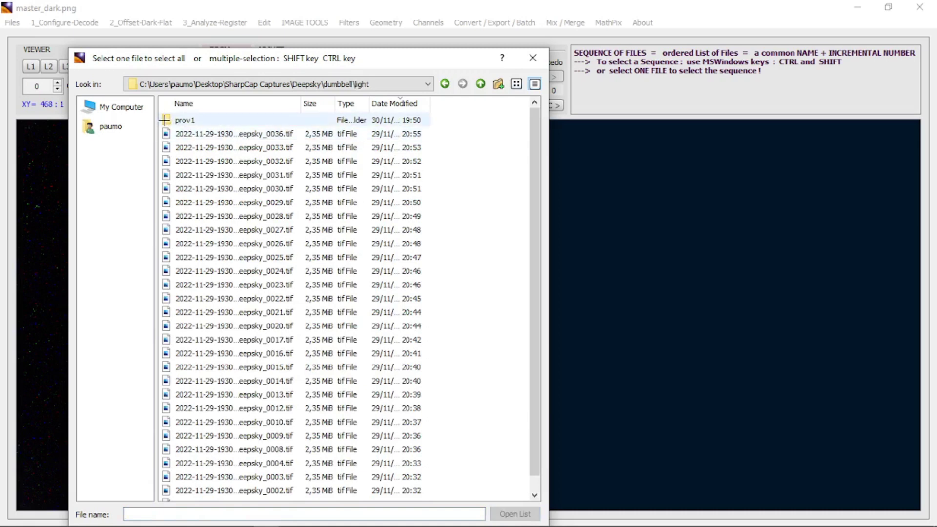
Load all 28 light .tif frames decoded as Bayer BG (6) colour
click(162, 134)
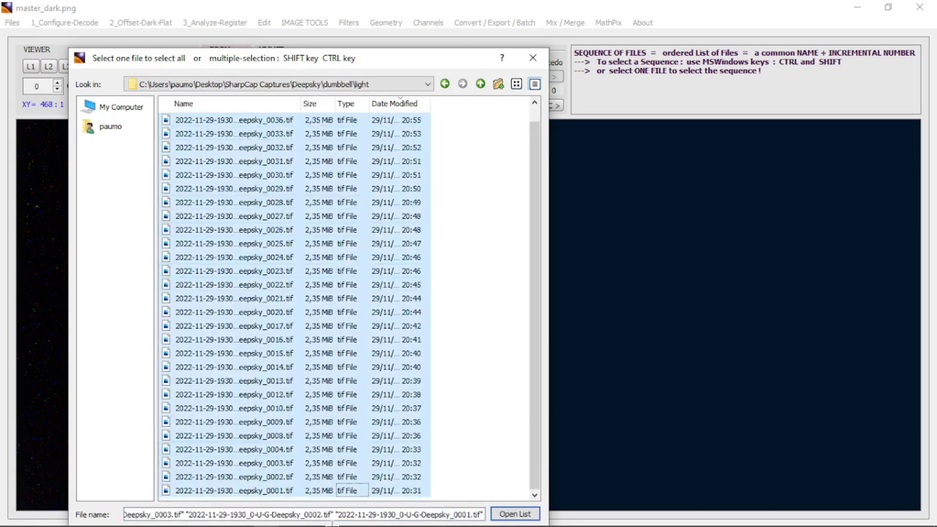
click(522, 518)
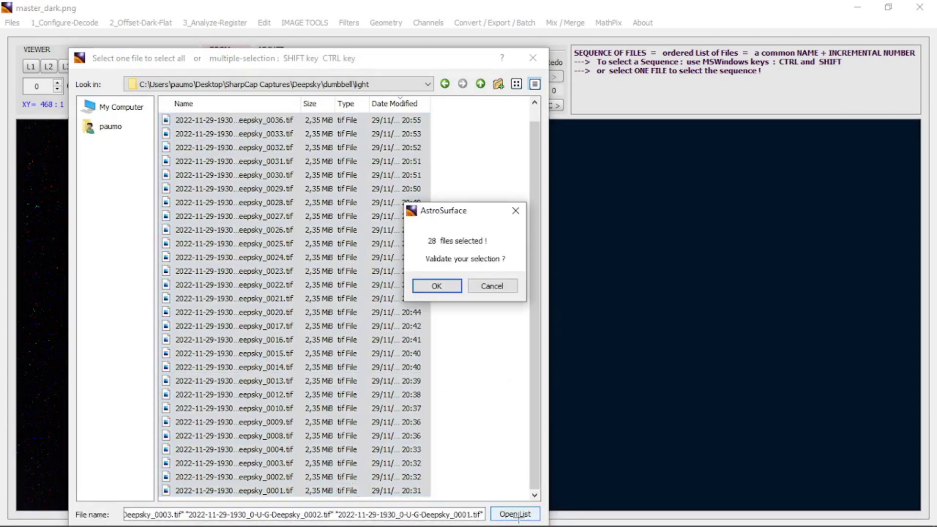
click(441, 285)
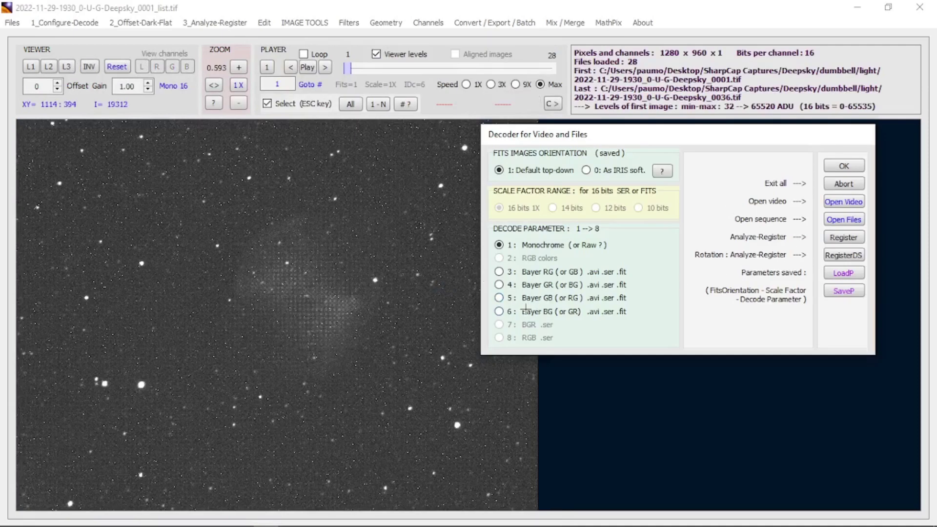
click(499, 312)
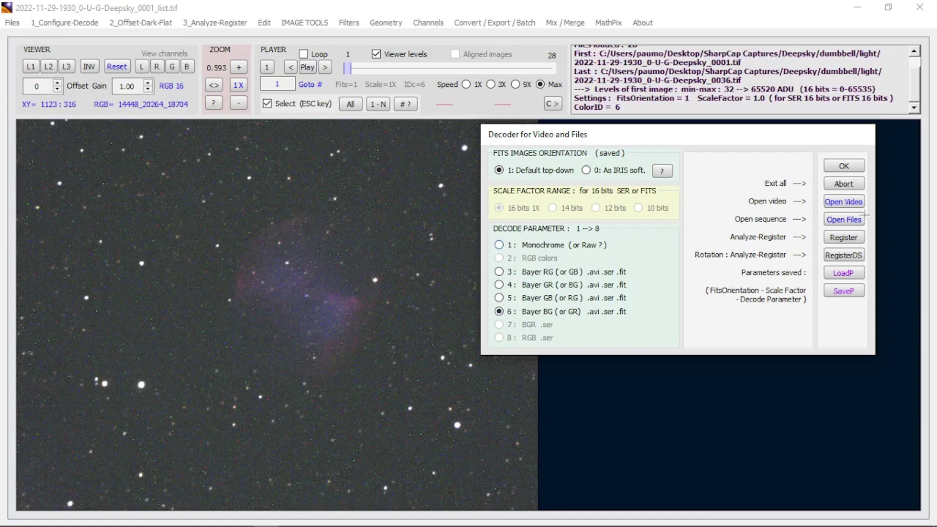
click(858, 255)
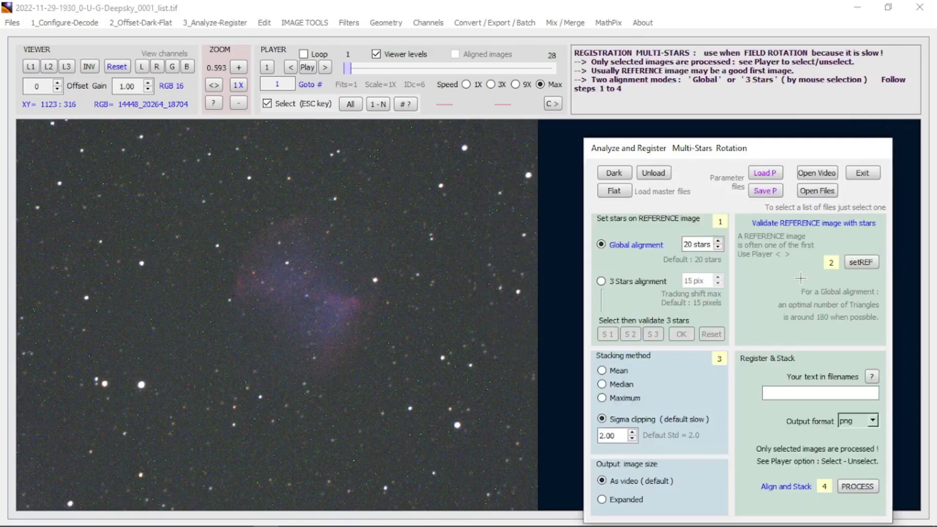
Apply dark\master_dark to the lights and set the reference frame with 181 star triangles
drag(738, 141, 723, 42)
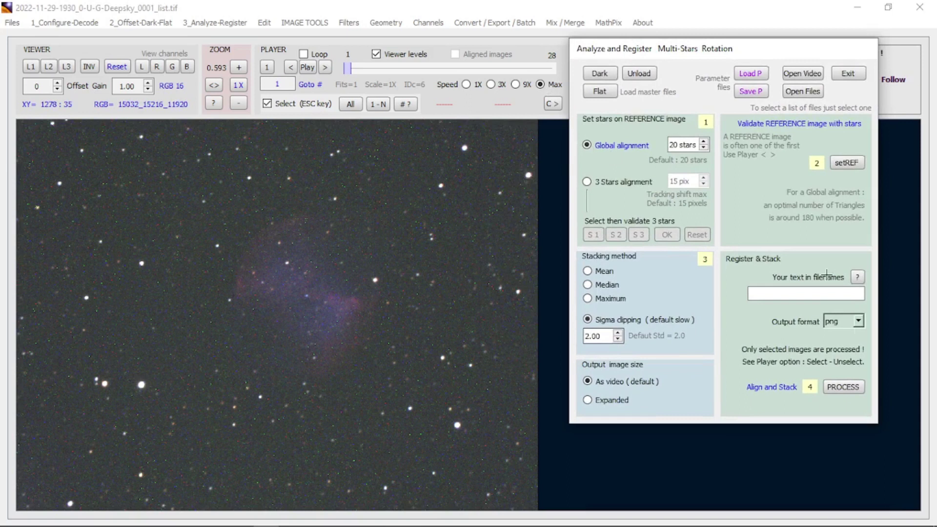
click(836, 162)
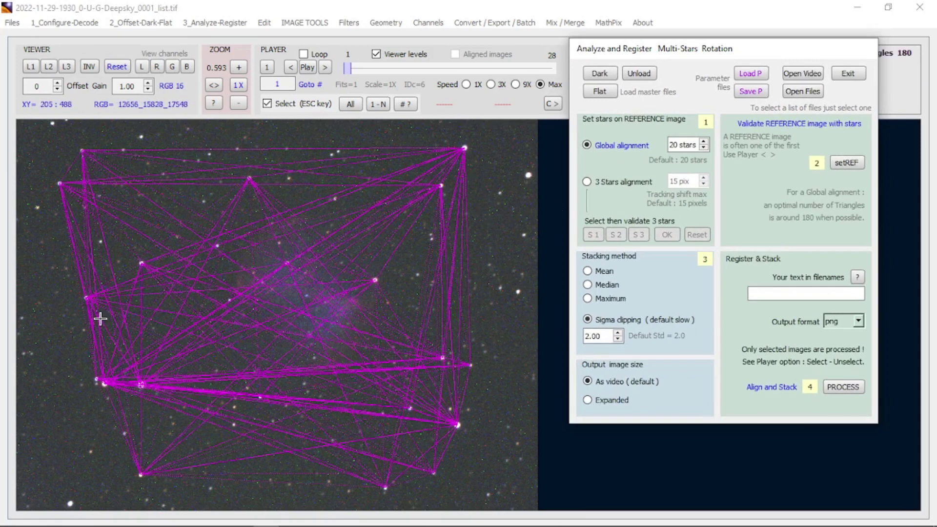
click(601, 73)
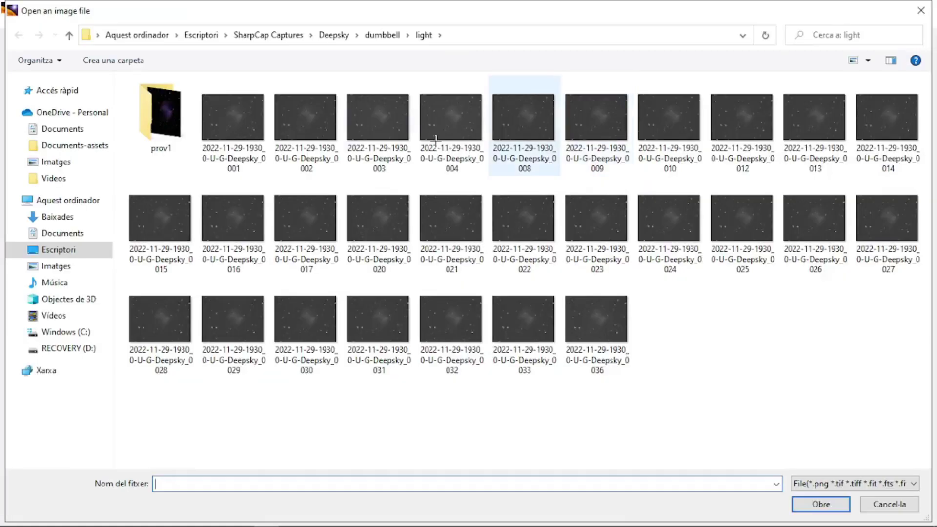
click(68, 35)
click(160, 101)
double_click(160, 101)
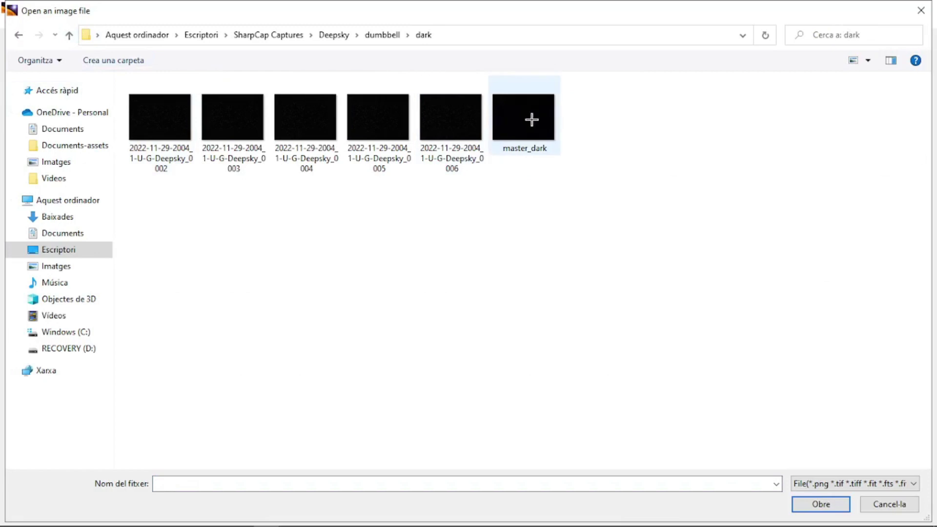
double_click(531, 114)
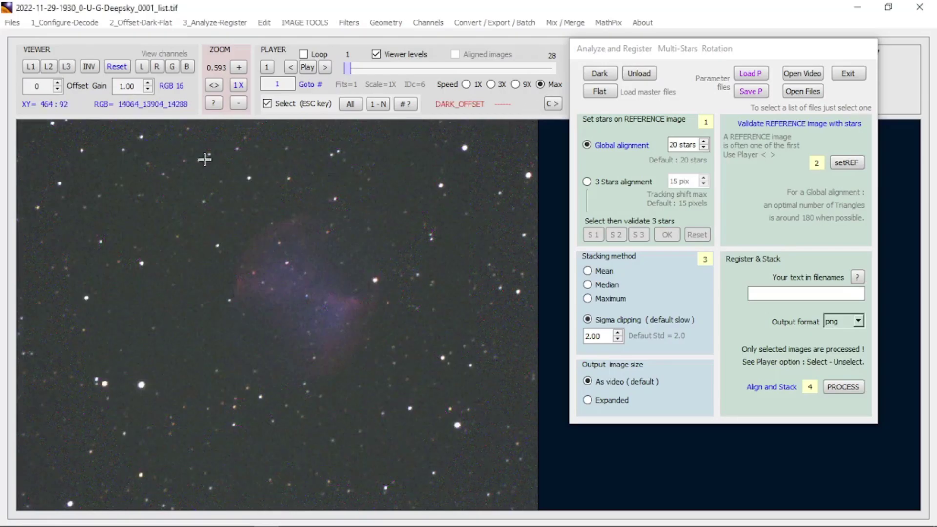
click(849, 162)
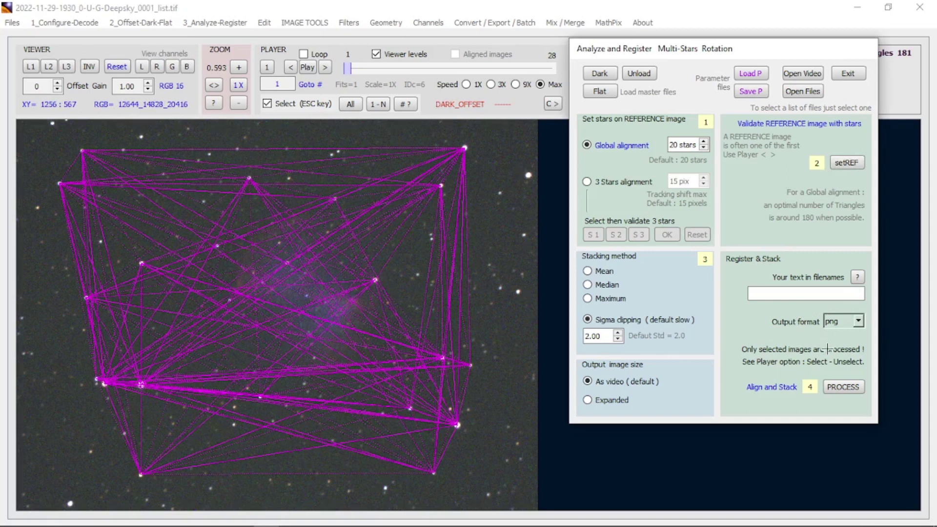
Align and stack the light frames, then crop the result to 1237 x 925 pixels
click(854, 387)
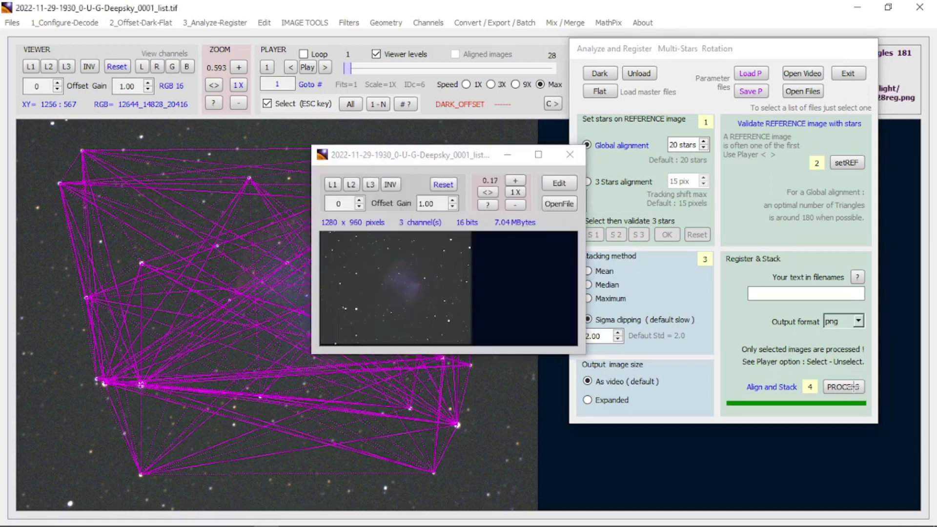
click(559, 184)
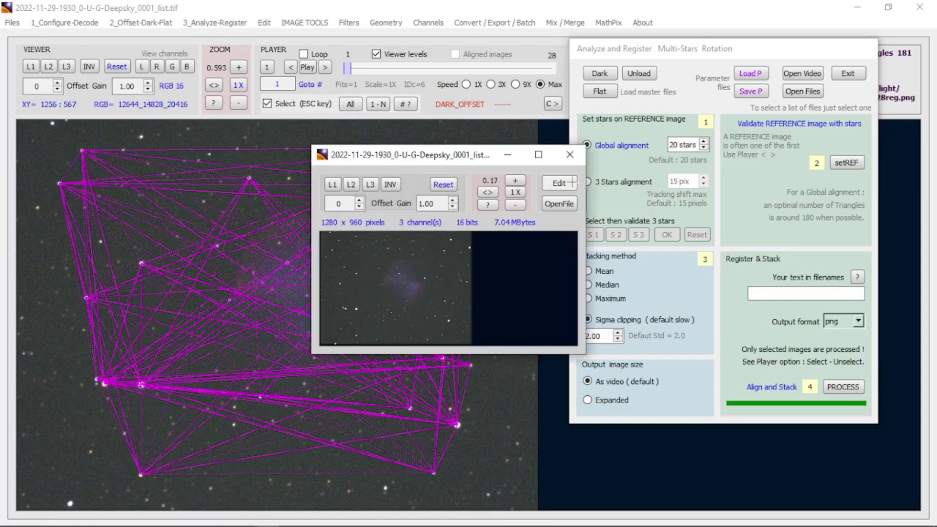
click(379, 201)
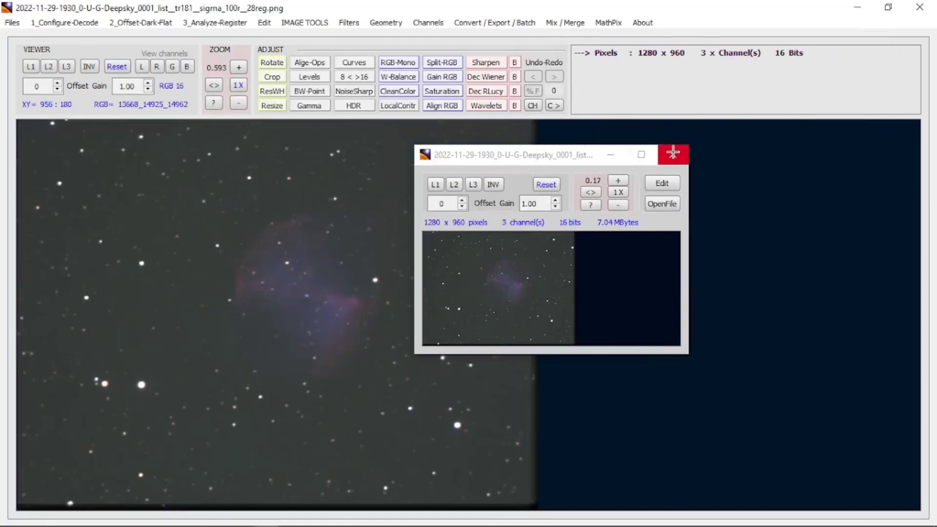
click(673, 154)
click(272, 76)
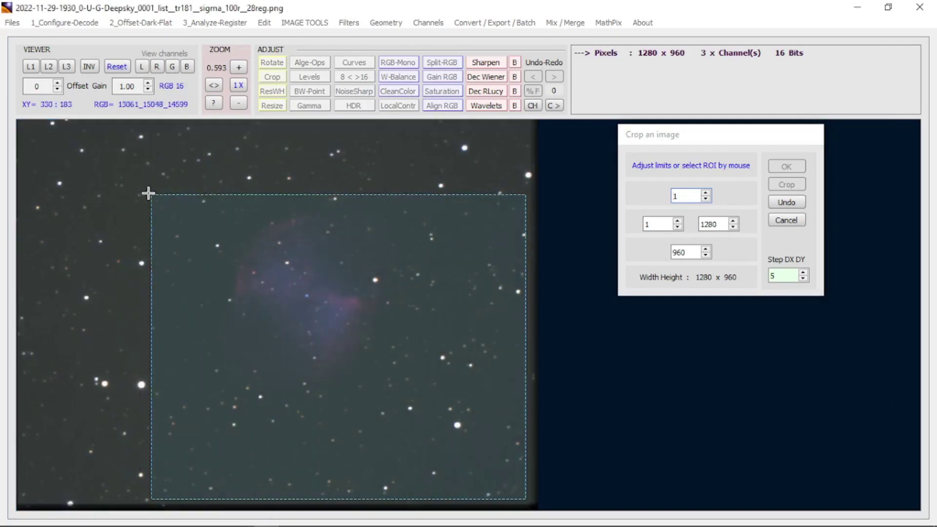
drag(526, 499, 23, 122)
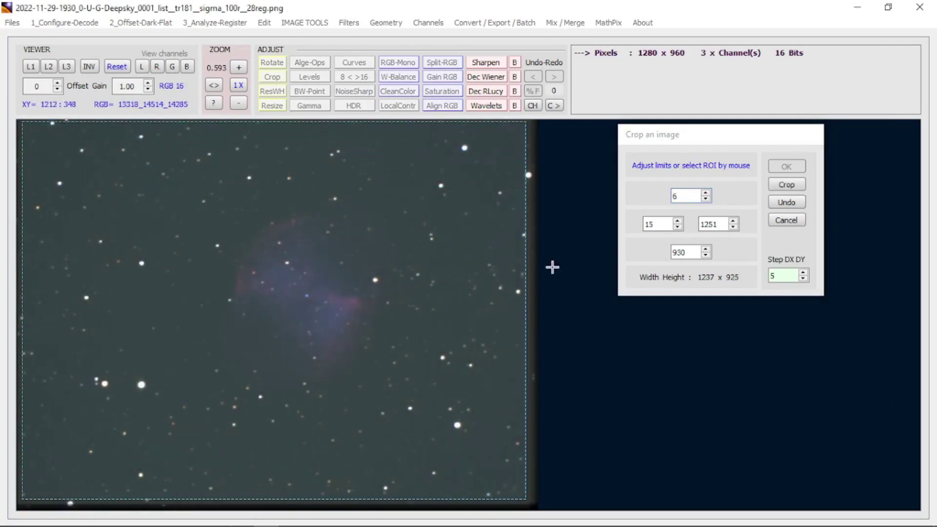
click(786, 185)
click(787, 167)
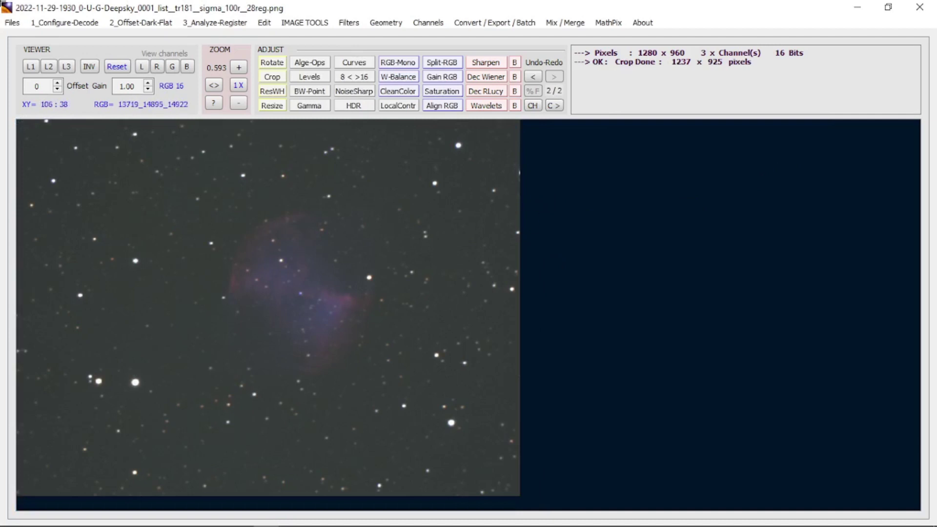
Save the cropped image as a PNG in Escriptori\video dumbbell
click(12, 23)
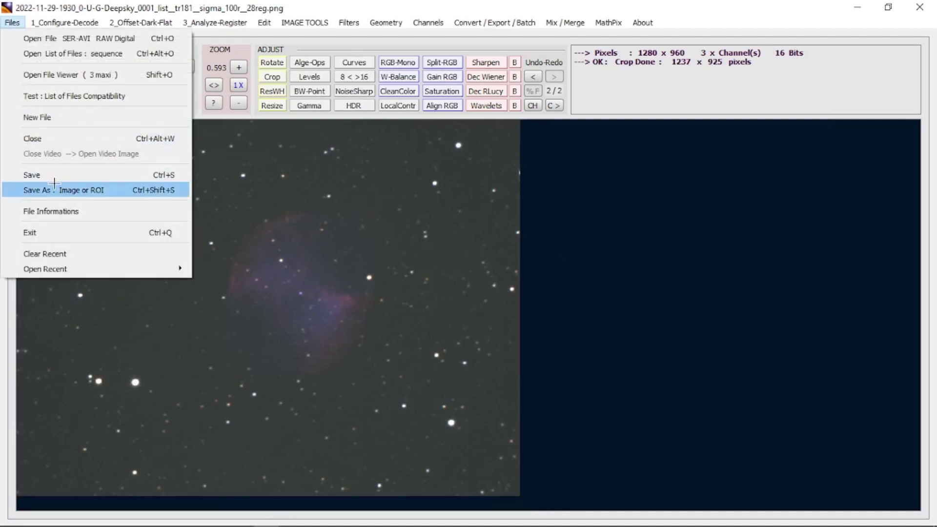
click(120, 184)
click(65, 249)
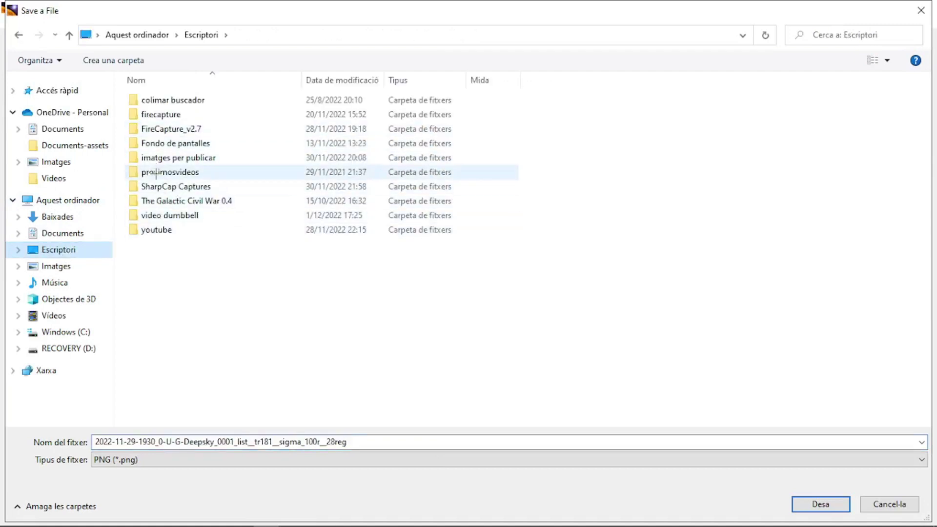
double_click(164, 216)
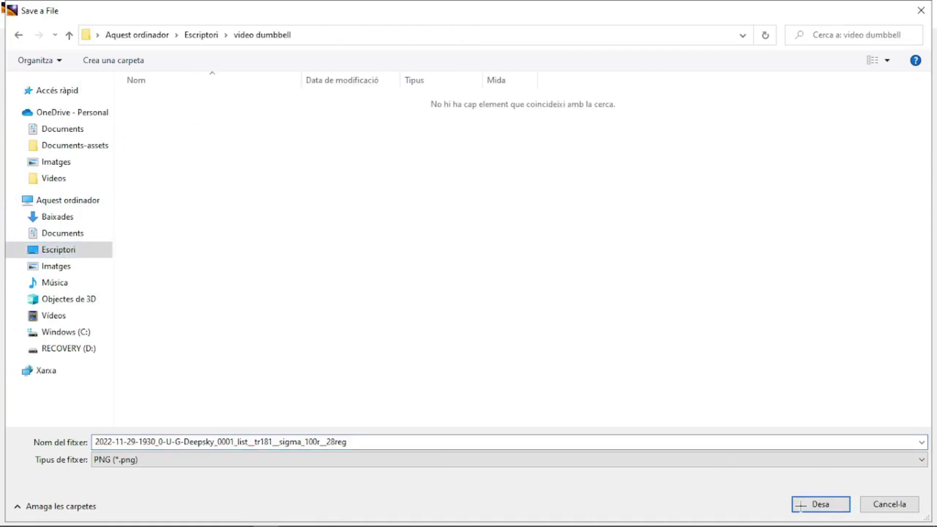
click(800, 505)
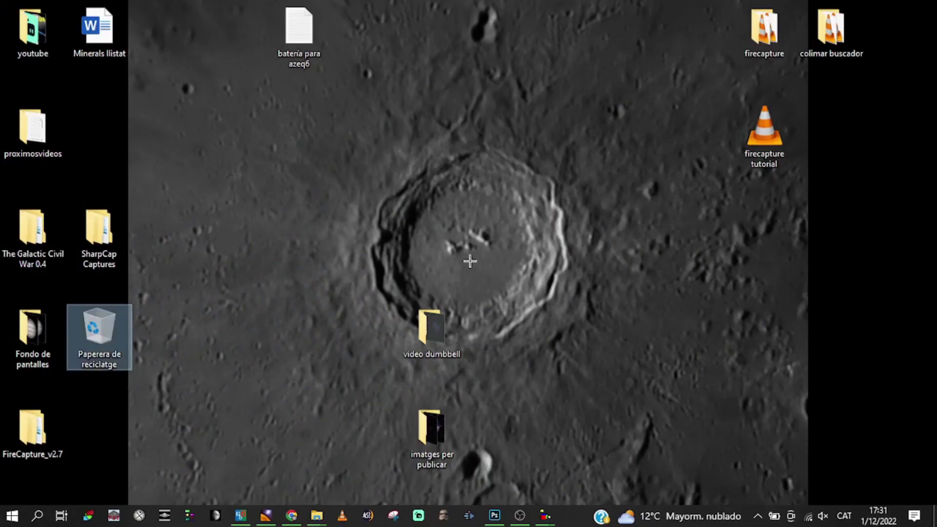
Open the stacked nebula PNG from video dumbbell in Photoshop, accepting the missing colour profile
double_click(410, 323)
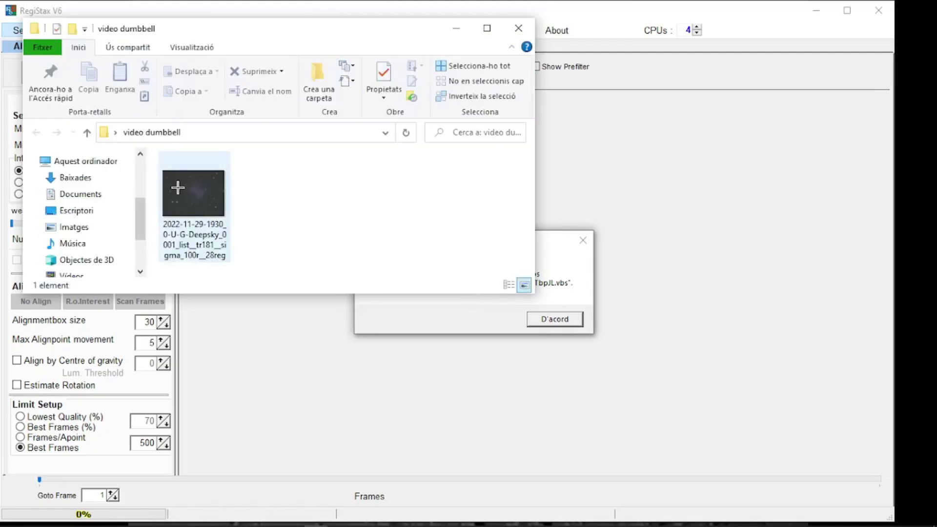
drag(178, 188, 486, 515)
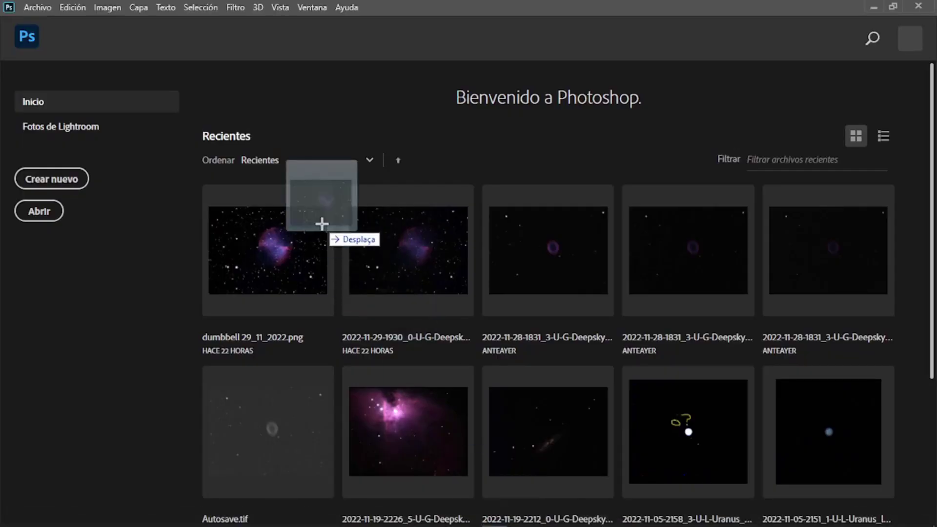
drag(486, 516, 324, 230)
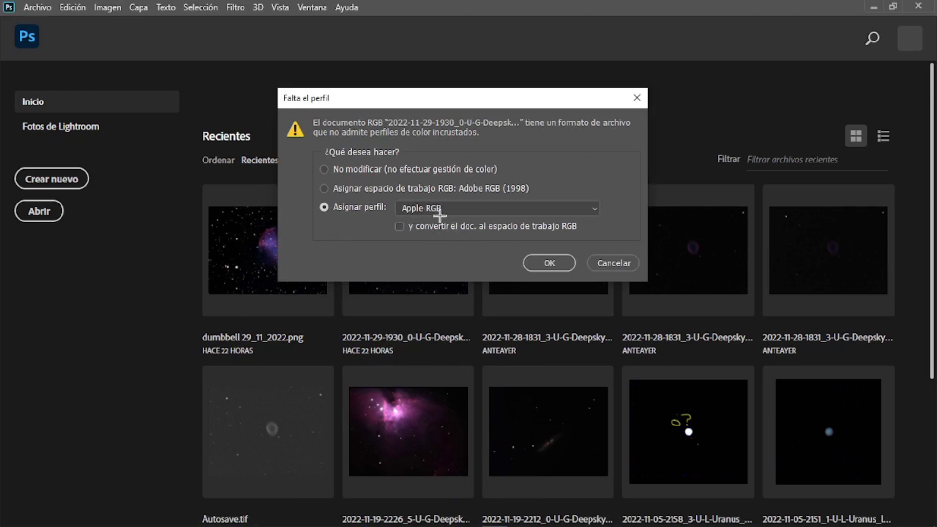
click(549, 259)
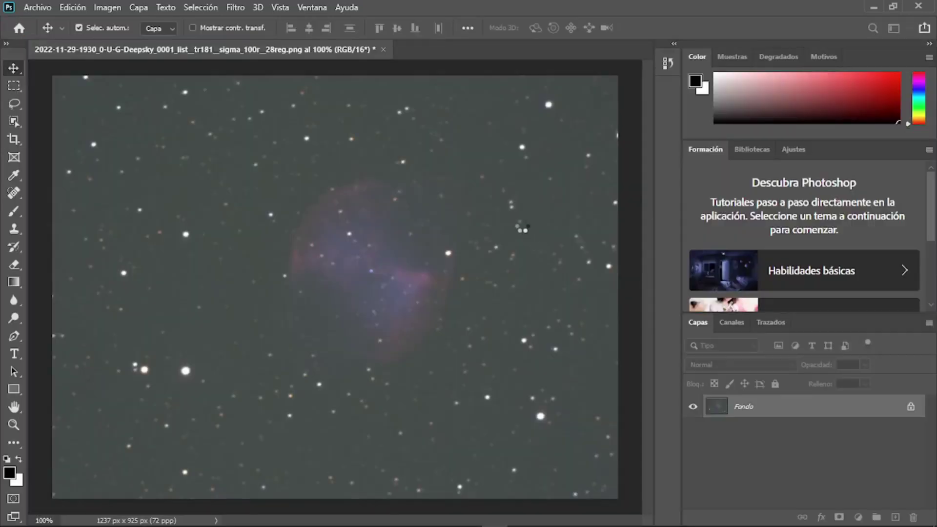
click(107, 7)
Try Auto Tone, Auto Contrast and Auto Color, undoing each, and keep Auto Tone
click(137, 62)
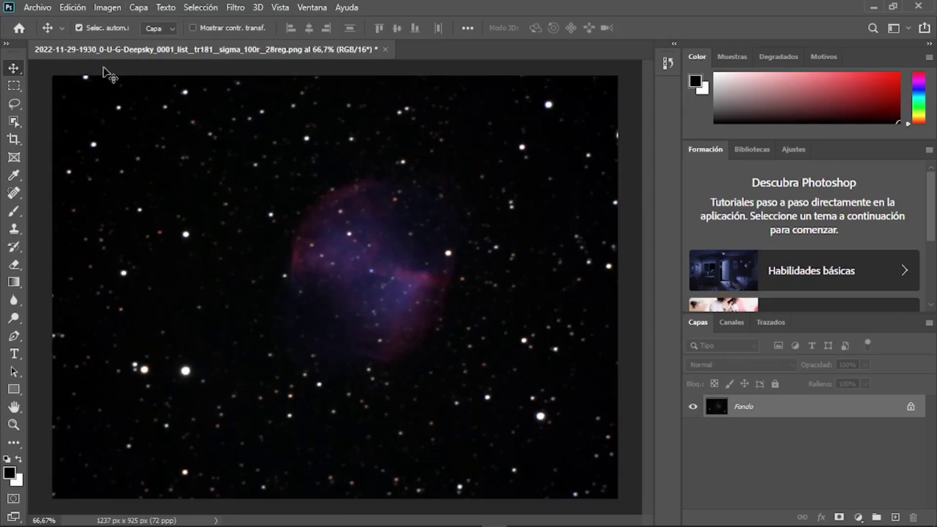
key(ctrl+z)
click(98, 6)
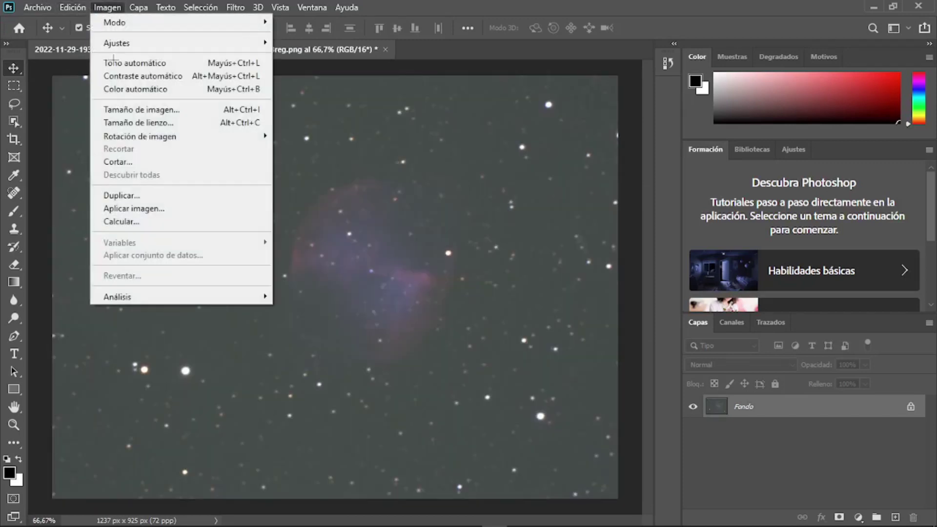
click(118, 76)
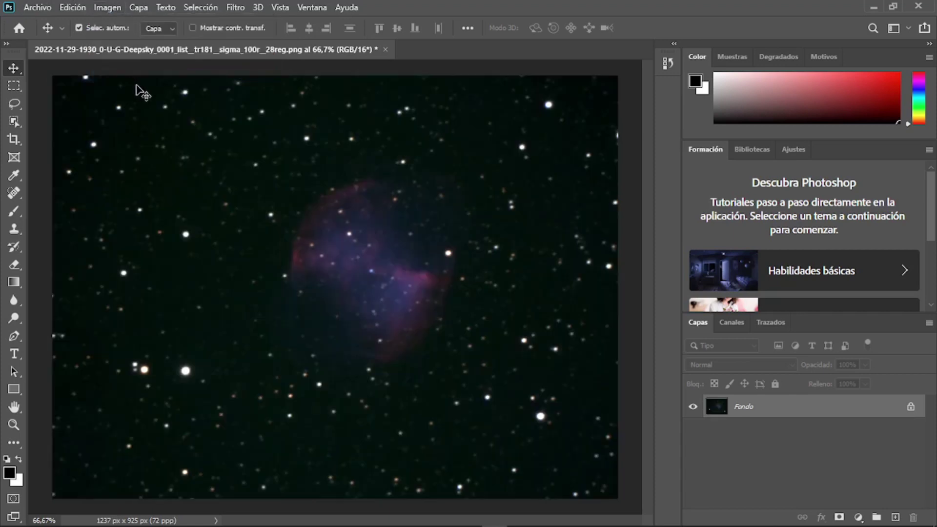
key(ctrl+z)
click(108, 7)
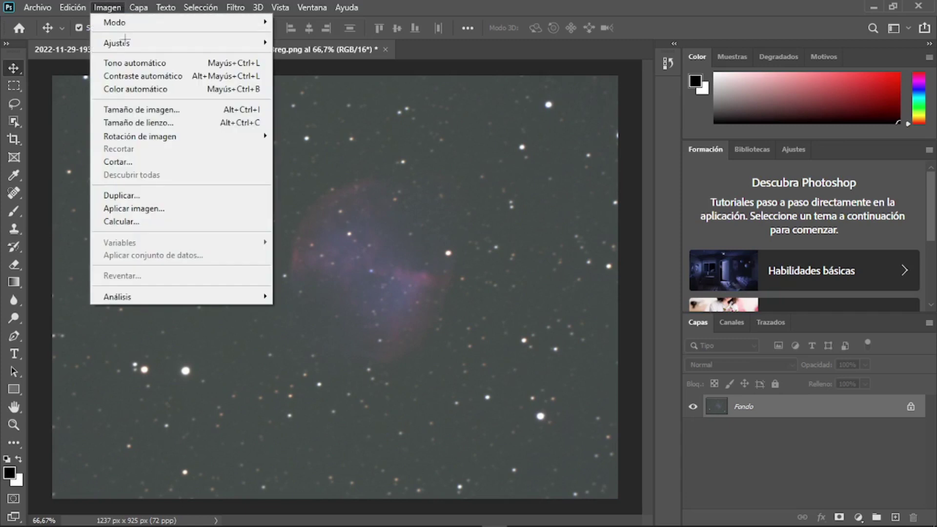
click(124, 86)
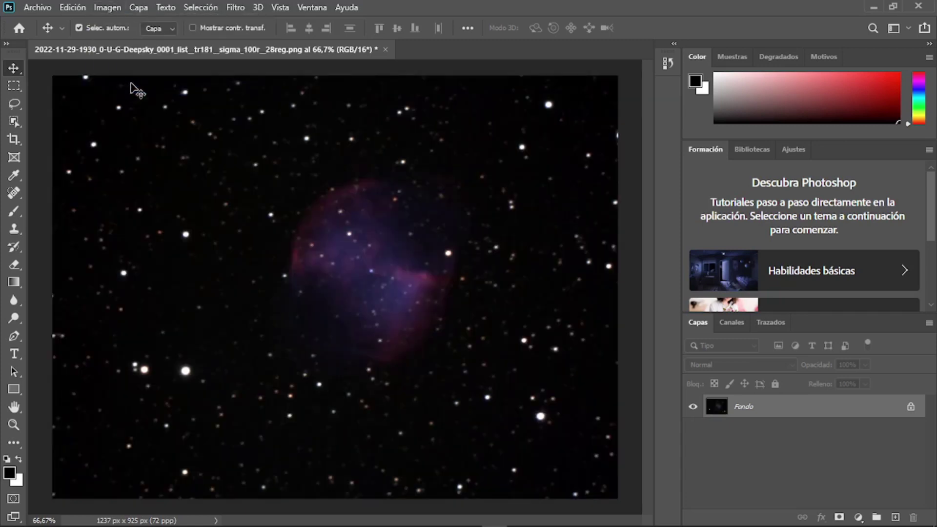
key(ctrl+z)
click(108, 7)
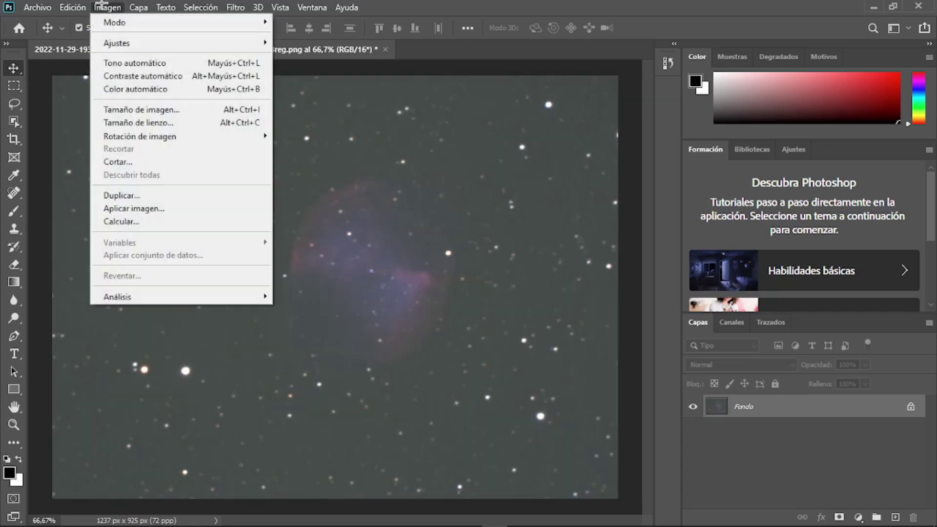
click(131, 62)
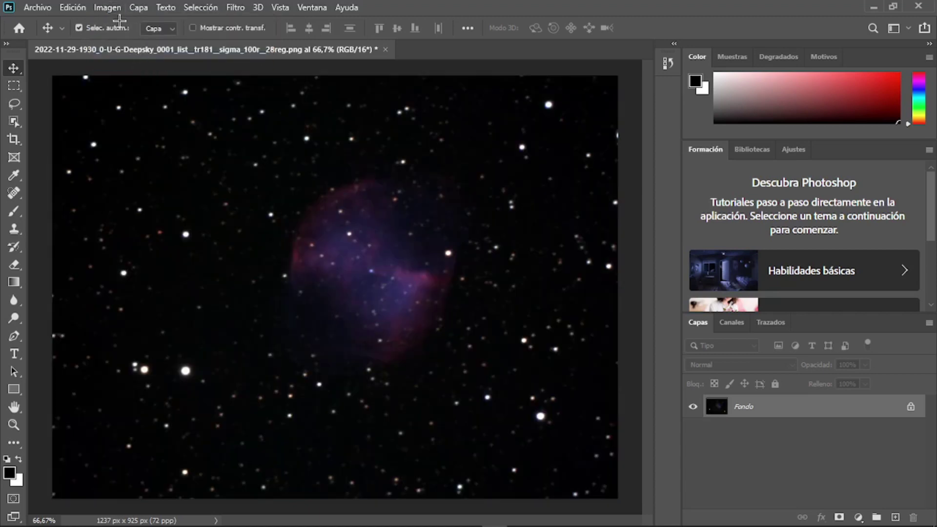
click(113, 7)
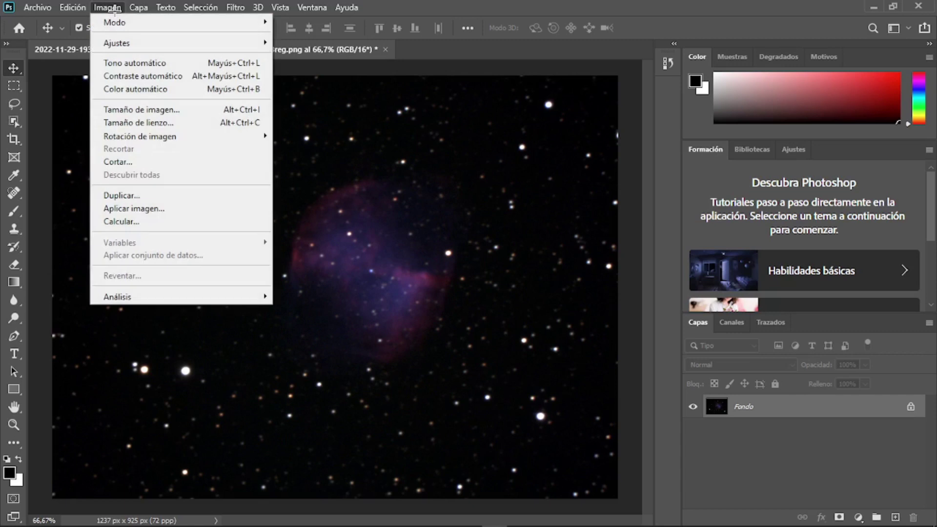
mouse_move(180, 43)
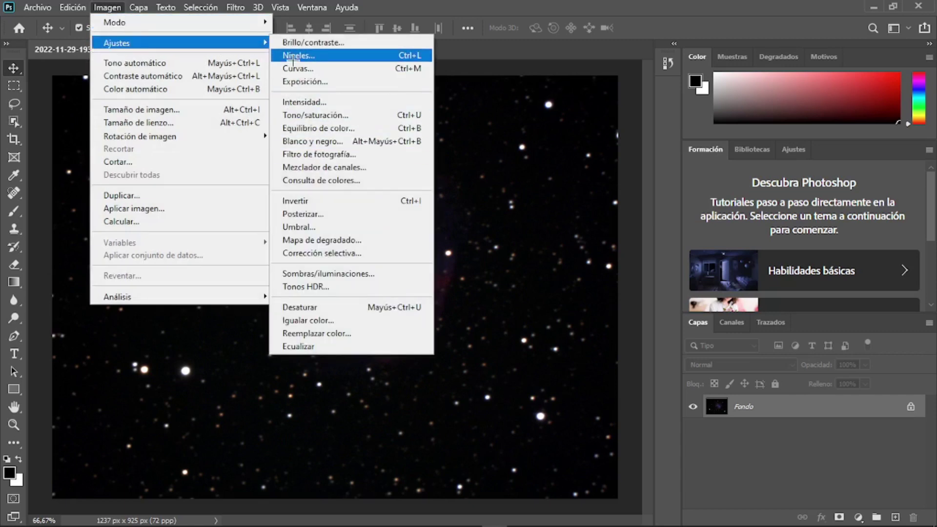
click(297, 68)
click(851, 197)
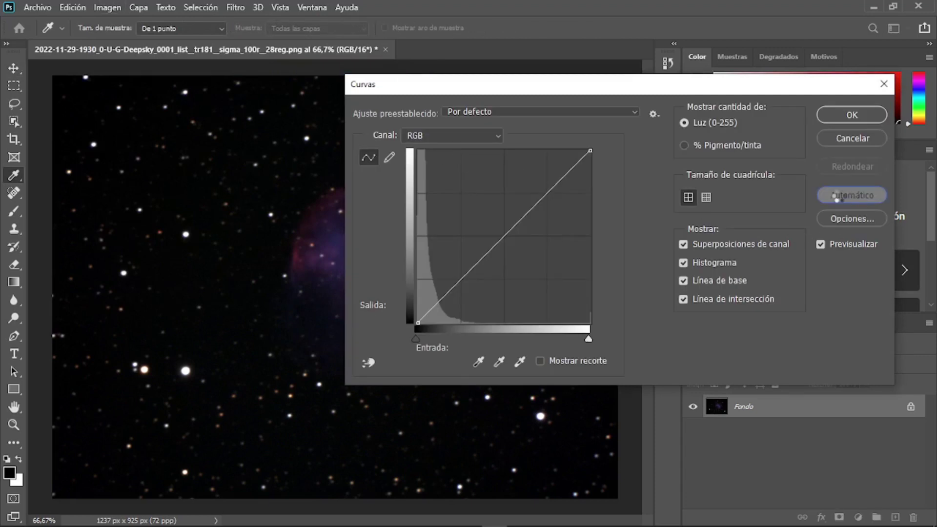
drag(553, 83, 744, 62)
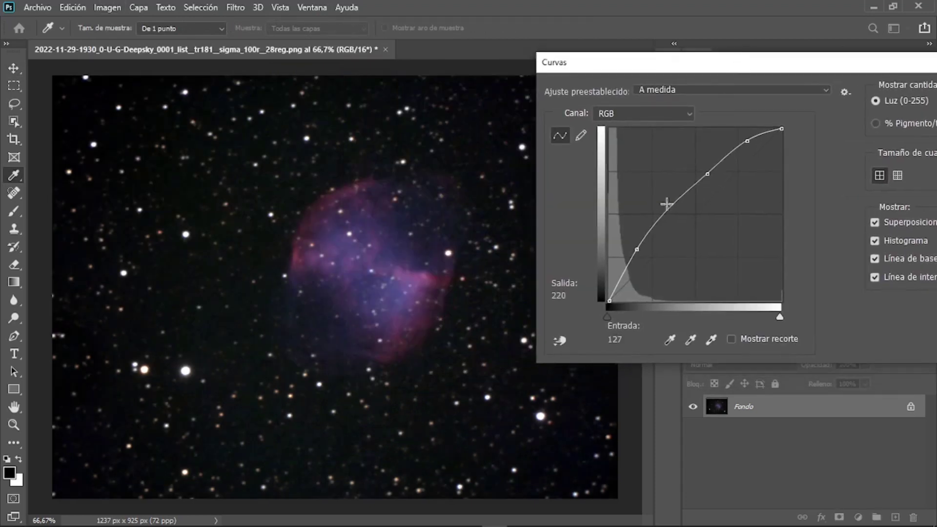
drag(610, 301, 600, 290)
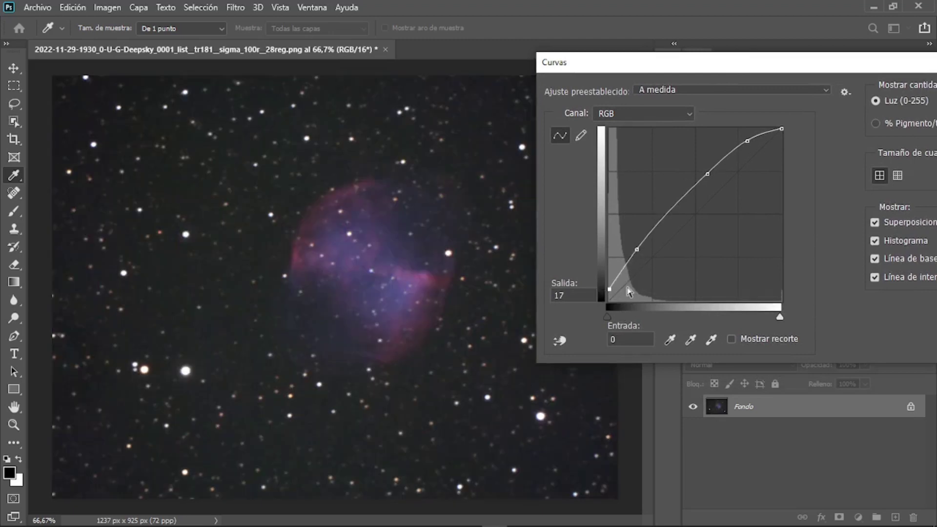
drag(610, 290, 607, 306)
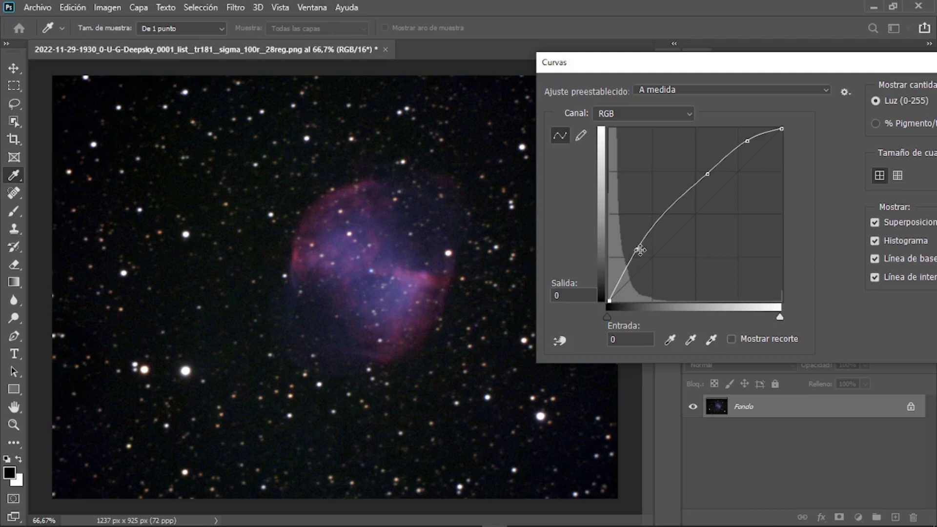
mouse_move(638, 250)
mouse_down()
mouse_move(619, 268)
mouse_move(629, 262)
mouse_up()
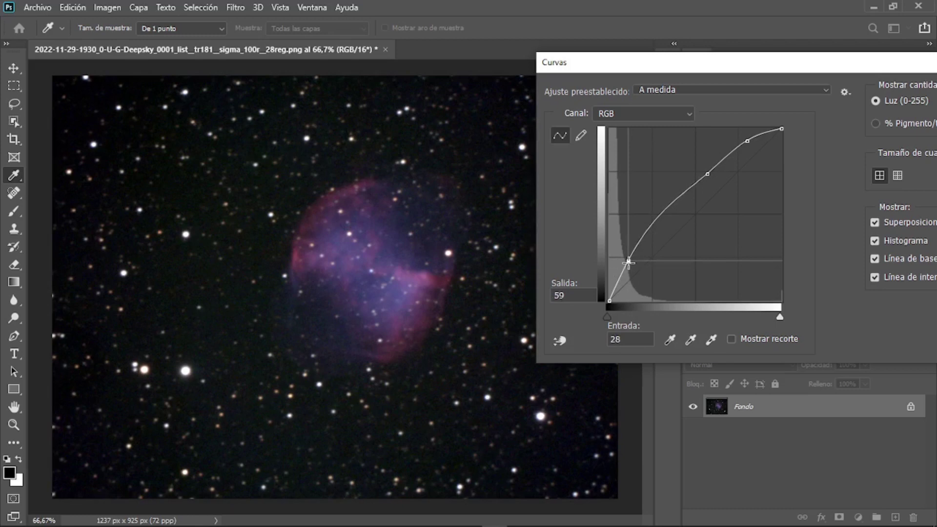
drag(785, 70, 622, 80)
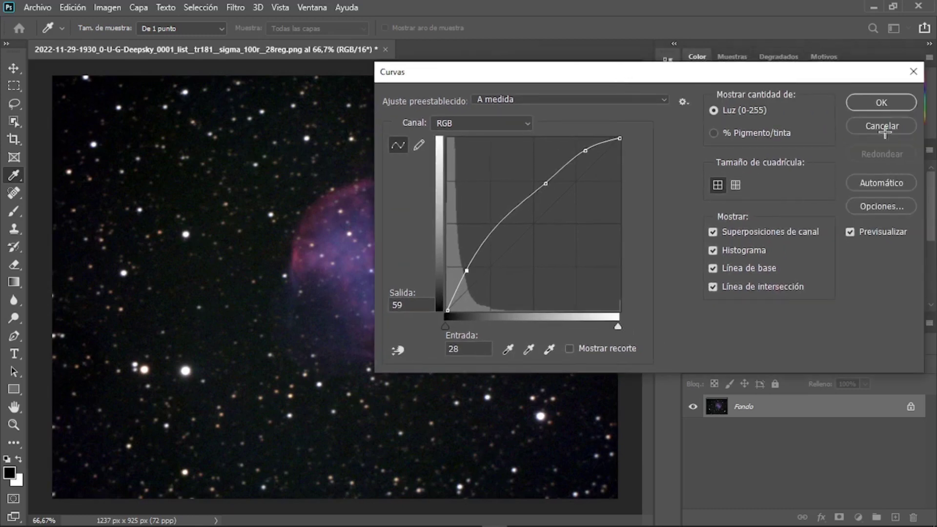
click(884, 127)
click(109, 7)
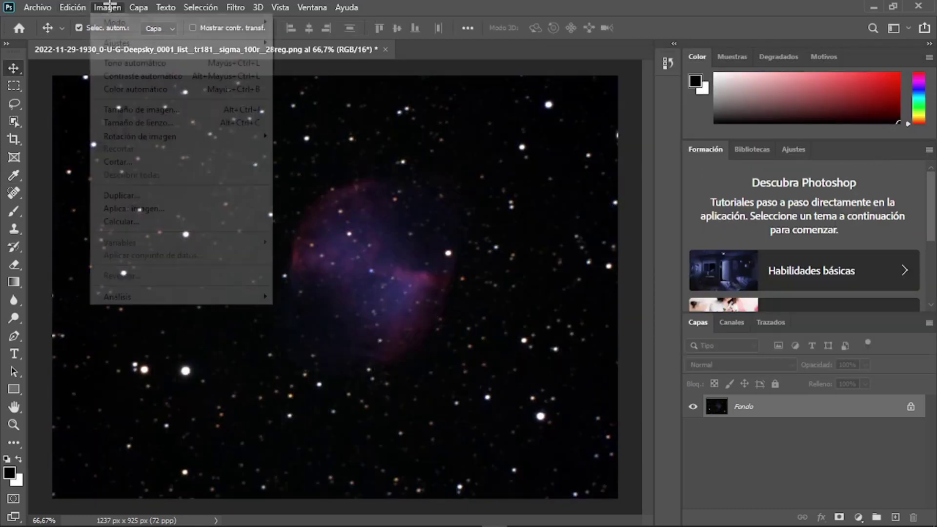
mouse_move(116, 42)
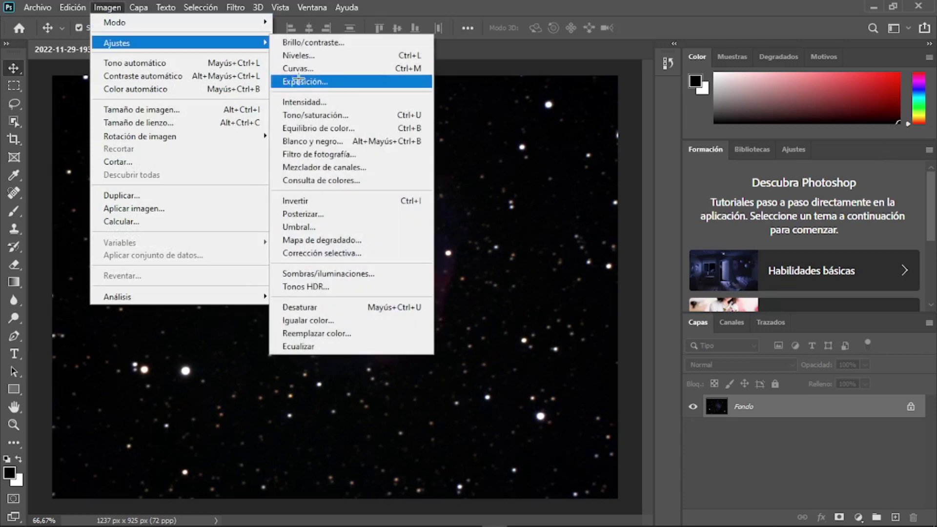
click(299, 80)
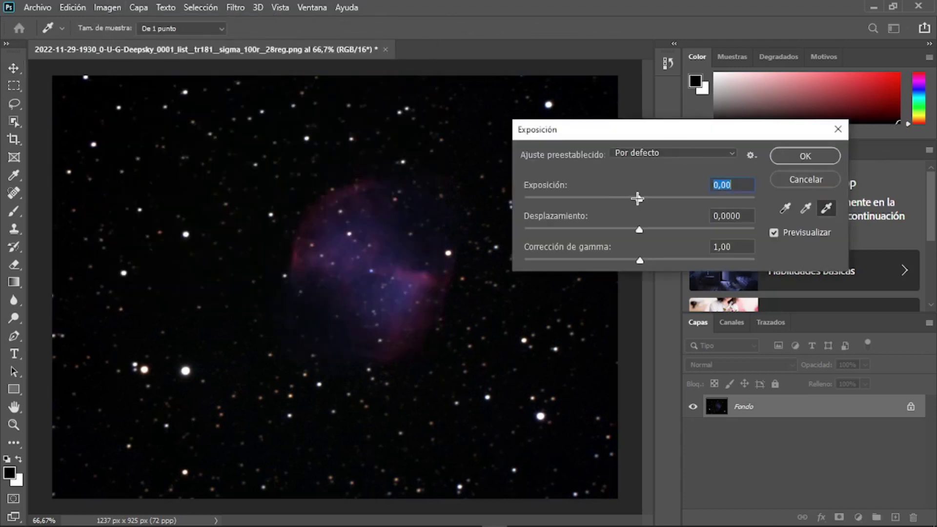
drag(638, 198, 644, 196)
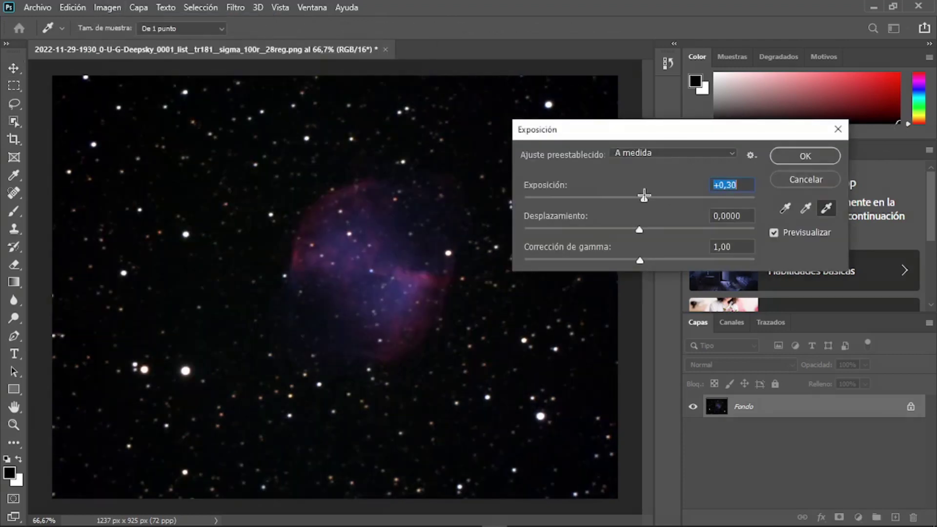
click(774, 182)
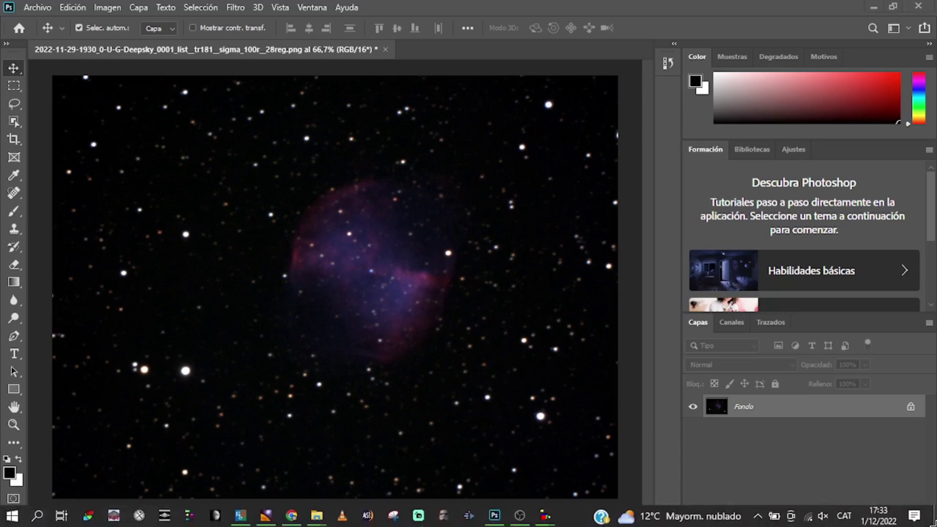
Compare the finished dumbbell 29_11_2022.png in Photos with the Photoshop image, ending in Photoshop
click(935, 525)
double_click(436, 412)
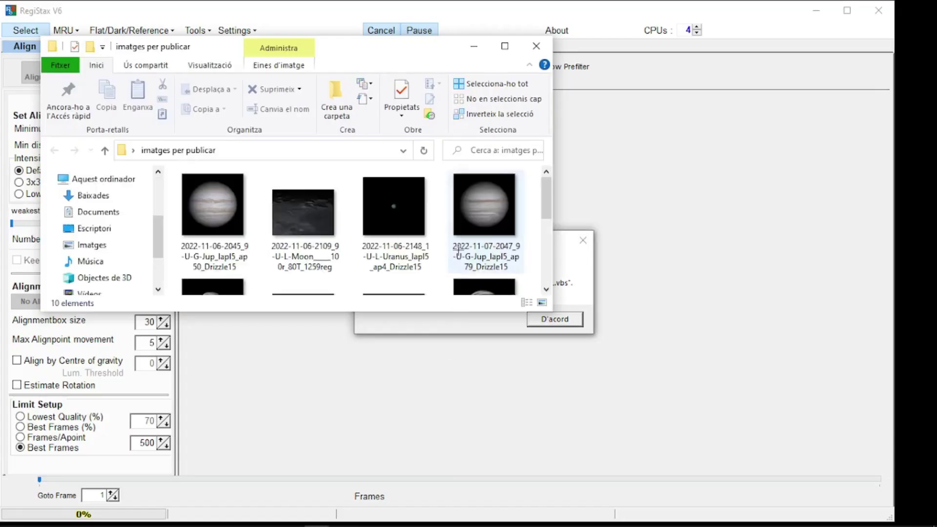
double_click(233, 247)
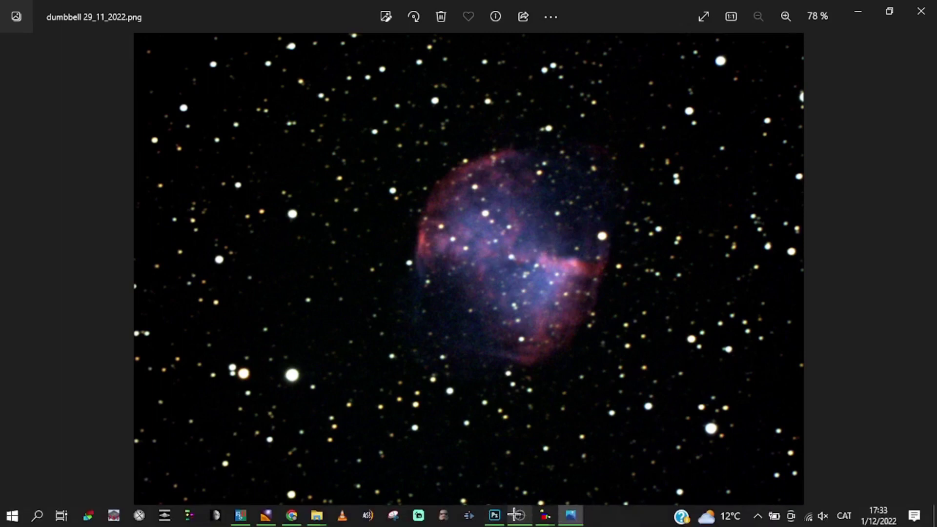
click(495, 516)
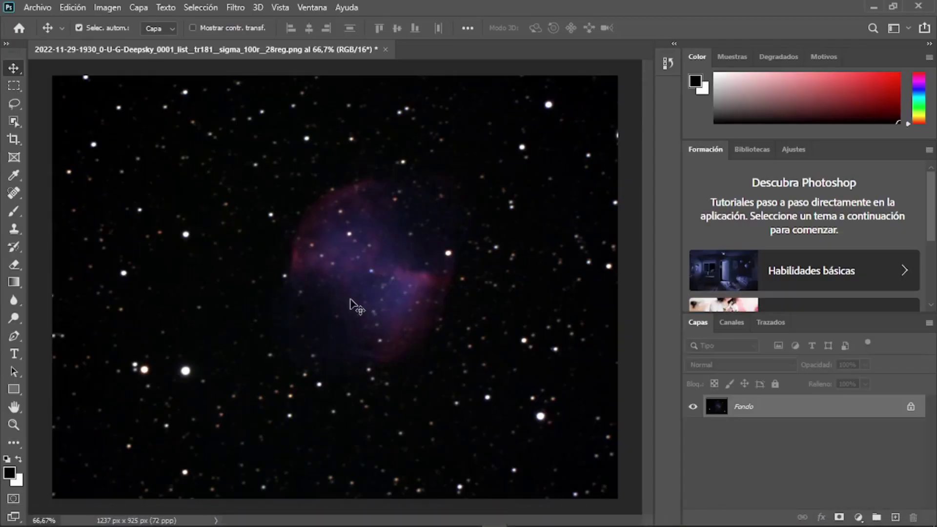
click(571, 516)
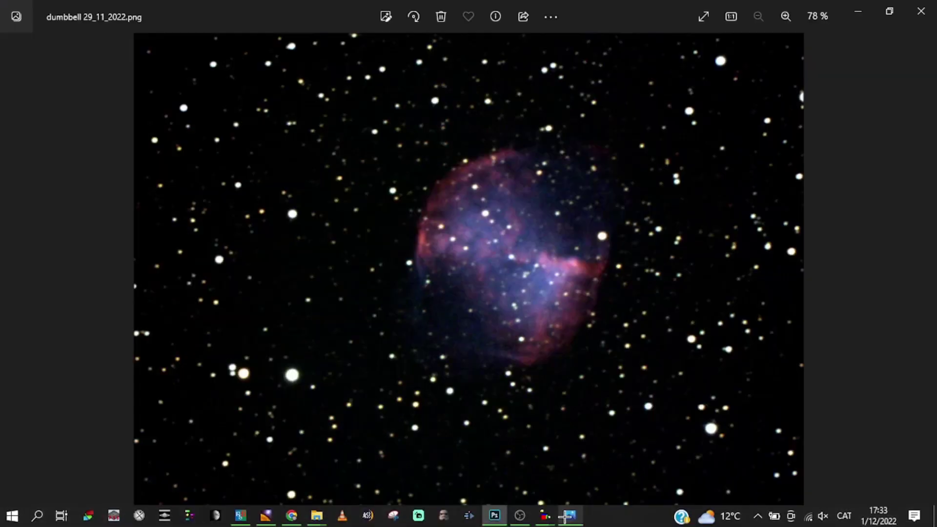
click(494, 516)
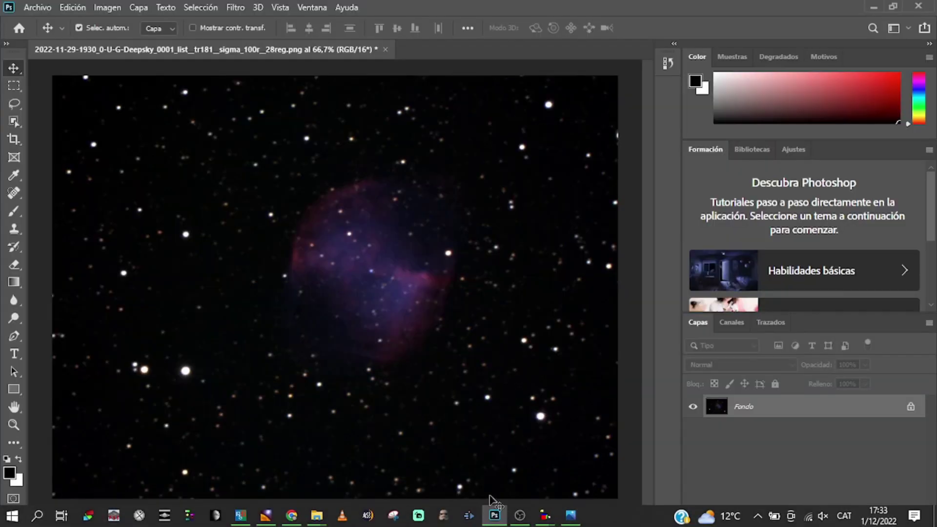
Save the nebula image as PNG under its existing name, overwriting the file in video dumbbell
click(53, 8)
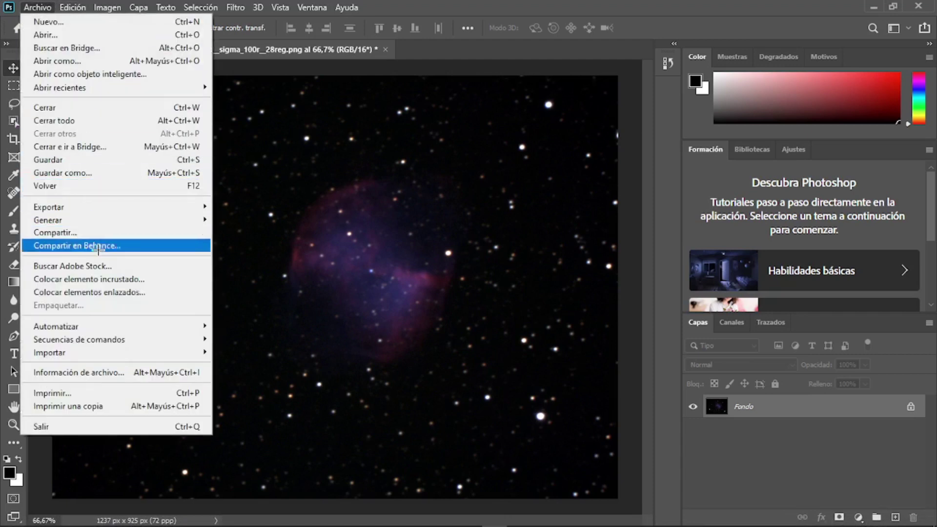
mouse_move(49, 207)
click(250, 205)
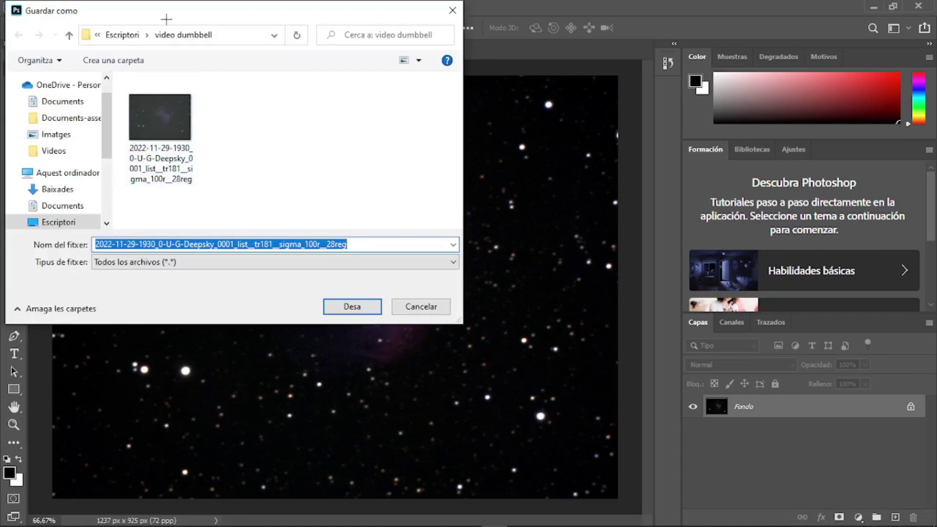
click(351, 308)
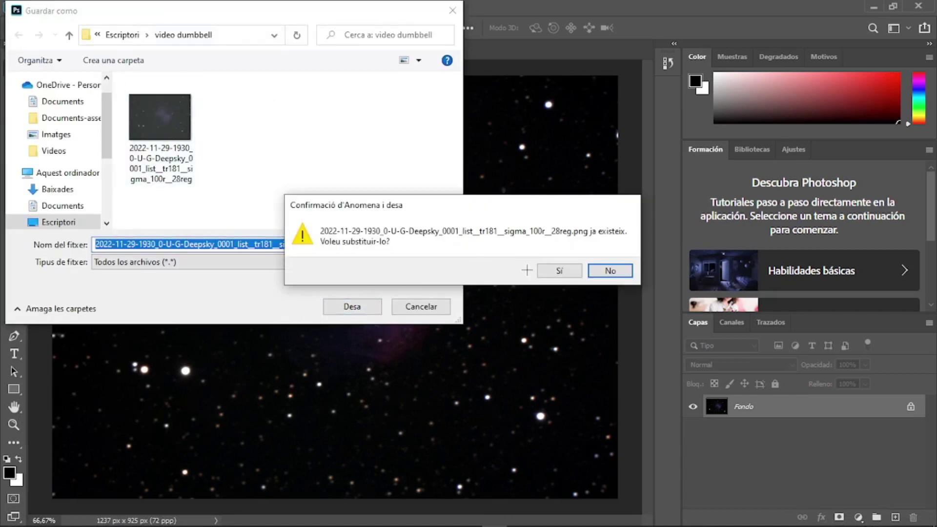
click(552, 270)
mouse_move(316, 515)
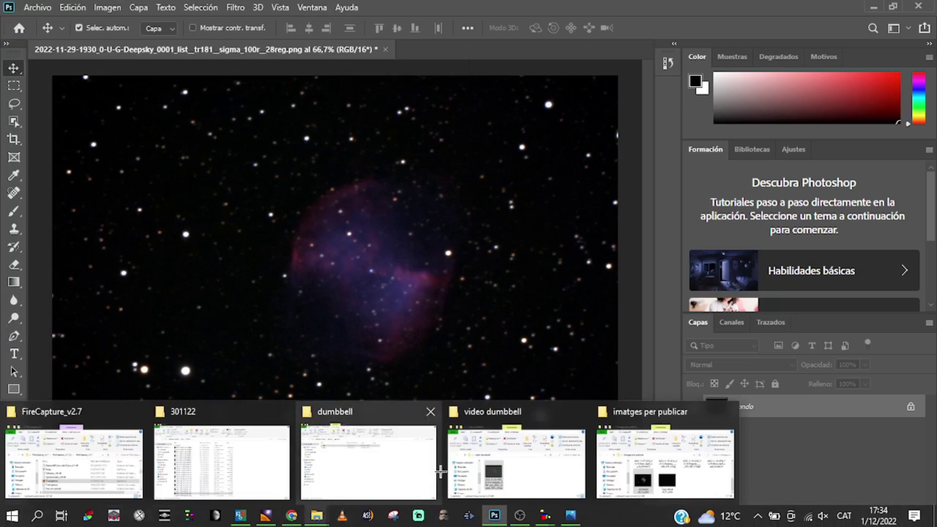
click(517, 461)
Load the nebula PNG into RegiStax and stretch its histogram with white point 227
mouse_move(215, 193)
mouse_down()
mouse_move(137, 493)
mouse_move(239, 521)
mouse_up()
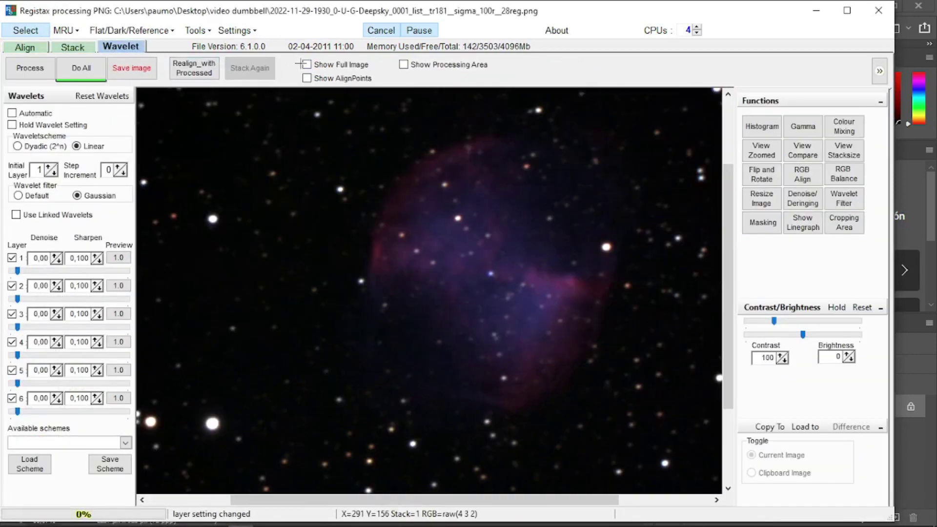
click(307, 64)
click(751, 131)
drag(717, 239, 693, 238)
click(491, 286)
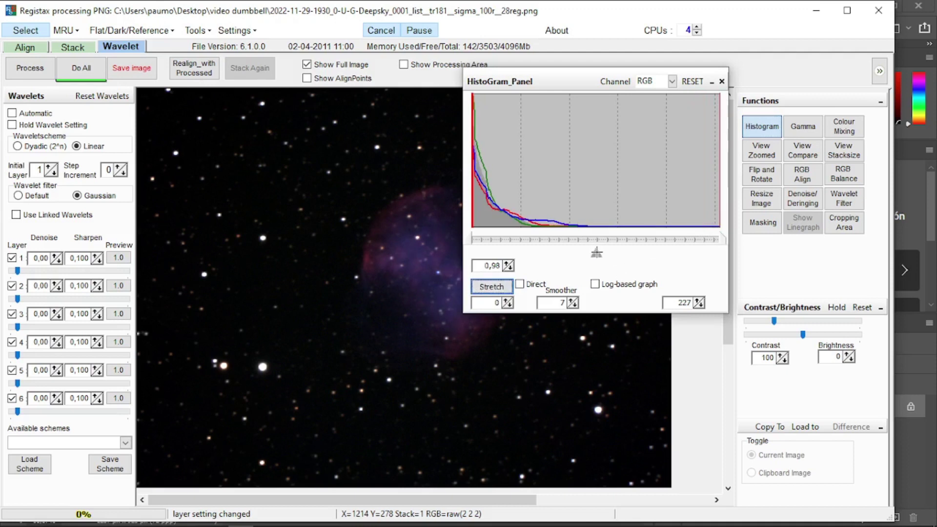
mouse_move(600, 253)
mouse_down()
mouse_move(582, 253)
mouse_move(713, 244)
mouse_move(675, 242)
mouse_up()
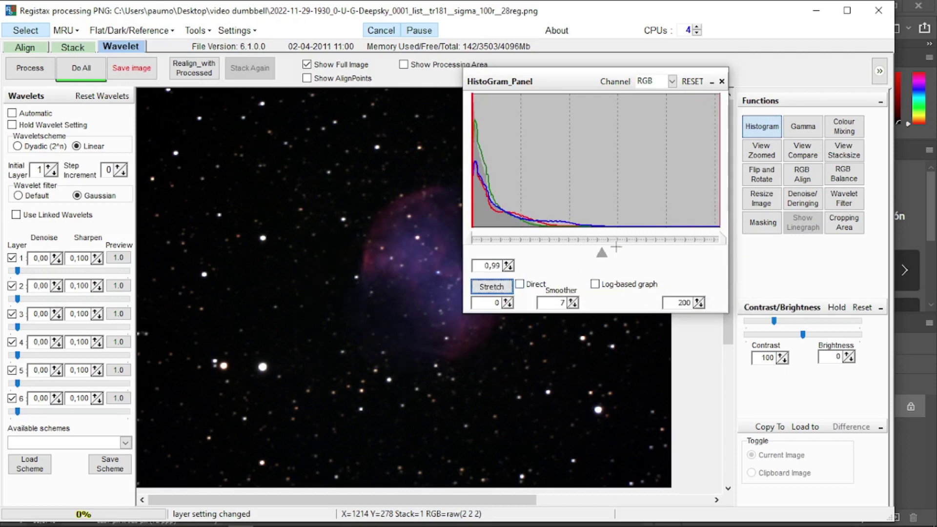
drag(569, 86, 706, 72)
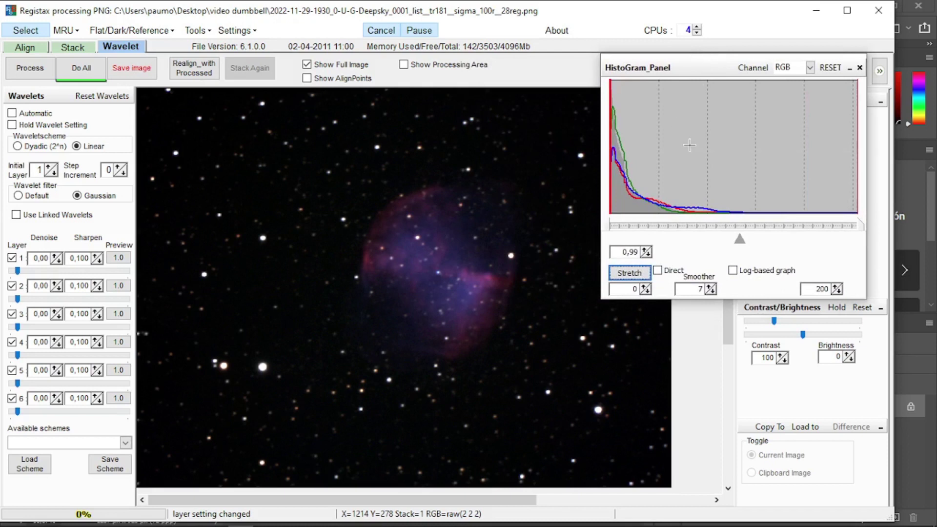
Restretch to white point 171 with midtones 0,98, then run Do All on the full image
drag(858, 232, 845, 233)
click(630, 273)
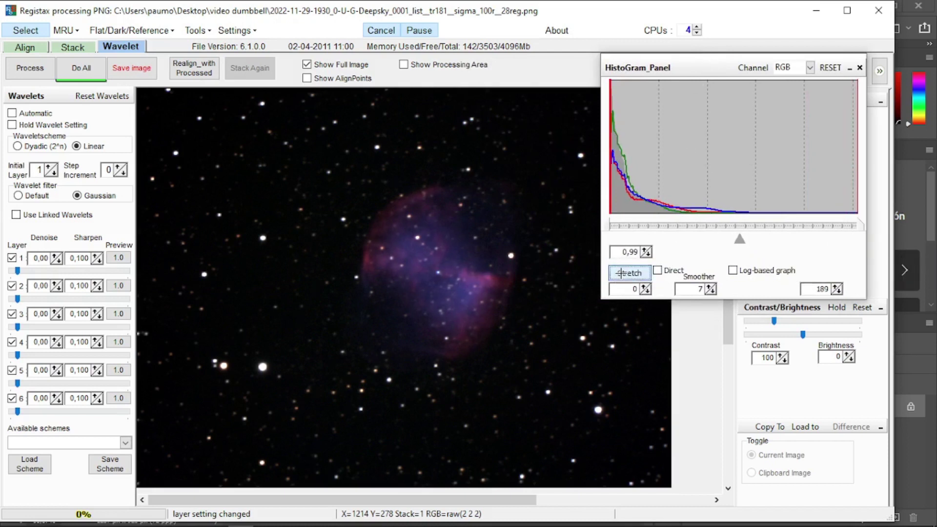
mouse_move(740, 239)
mouse_down()
mouse_move(720, 241)
mouse_move(748, 242)
mouse_up()
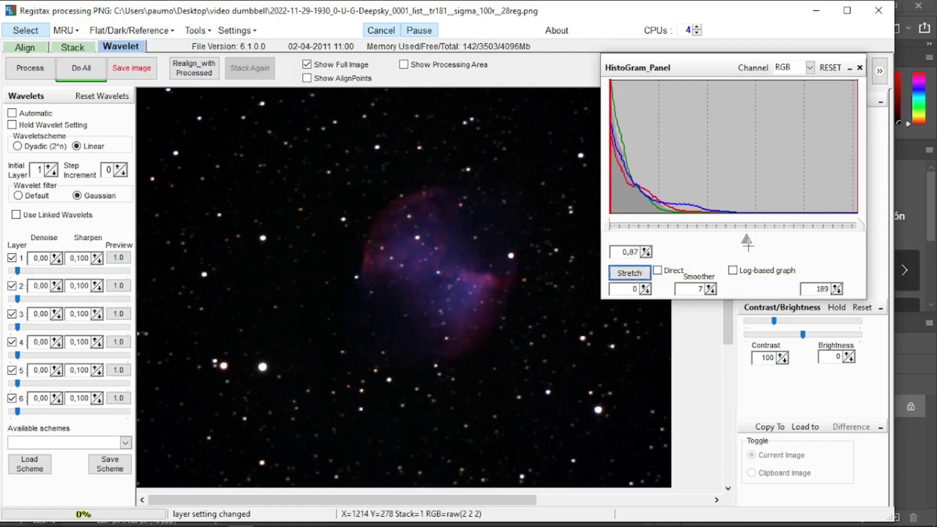
drag(859, 225, 836, 224)
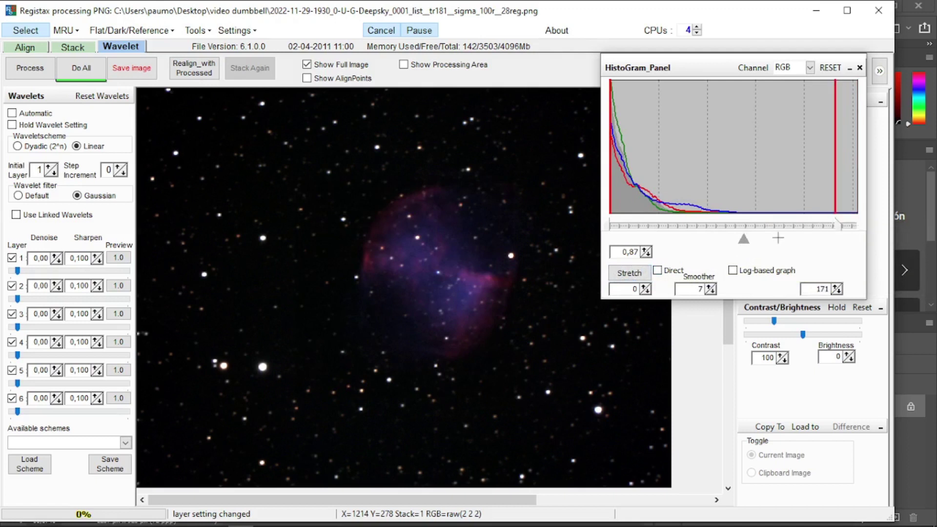
click(639, 271)
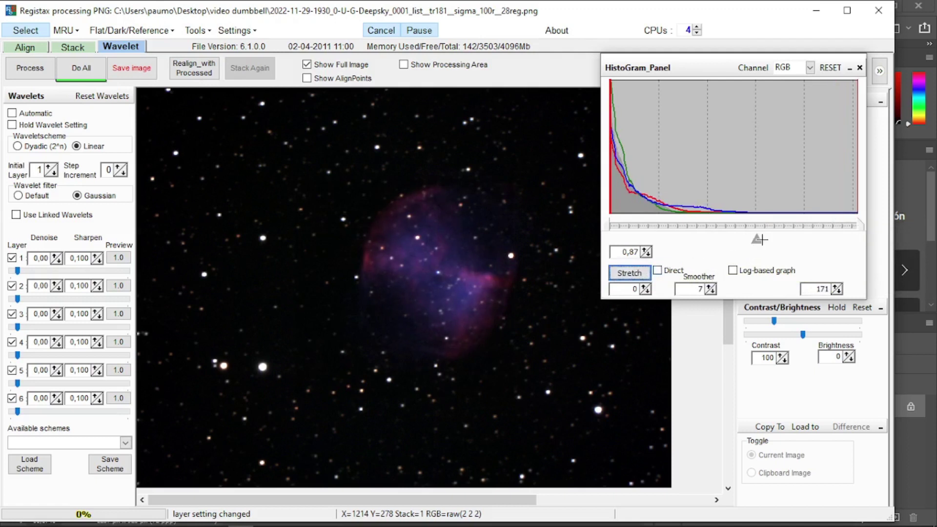
mouse_move(748, 240)
mouse_down()
mouse_move(734, 239)
mouse_move(747, 238)
mouse_up()
click(860, 68)
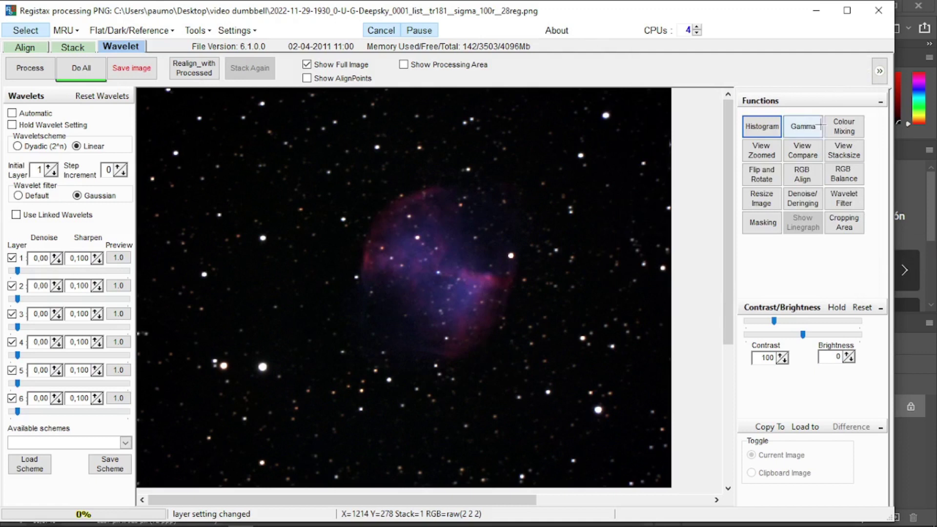
click(79, 70)
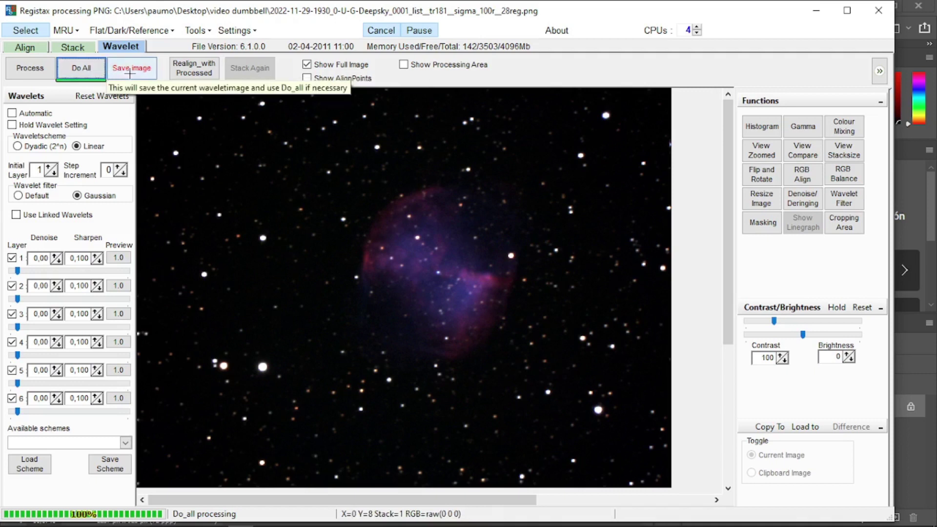
Save the stretched nebula from RegiStax as a 16-bit PNG, overwriting the existing file
click(130, 68)
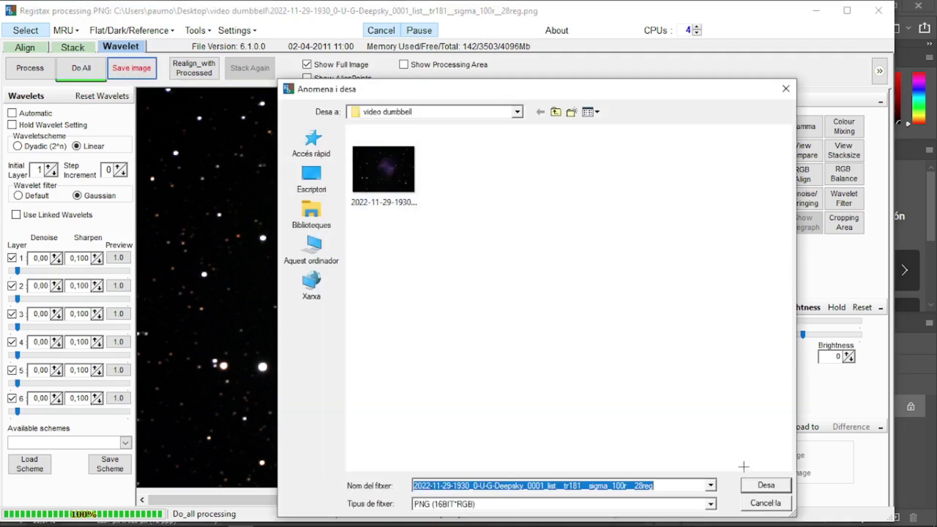
click(761, 483)
click(423, 72)
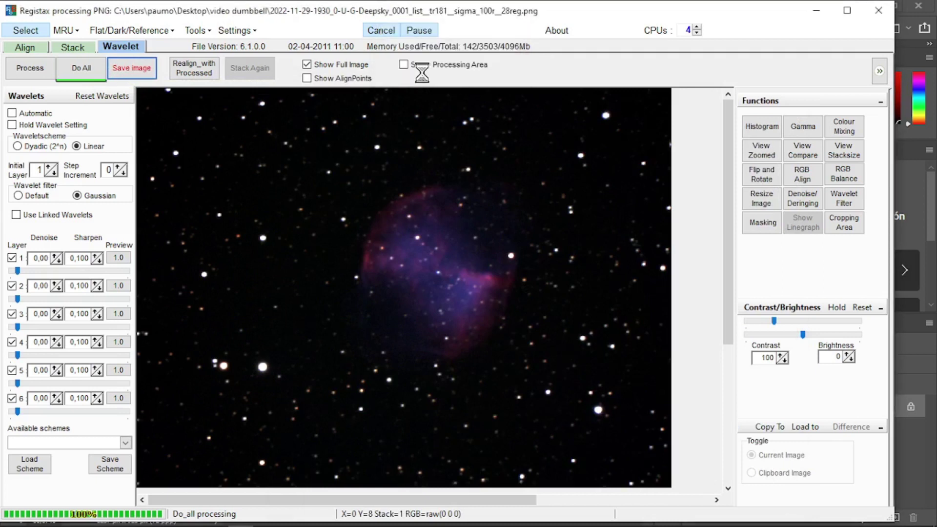
Close Photoshop's nebula document without saving, leaving its welcome screen showing
click(848, 10)
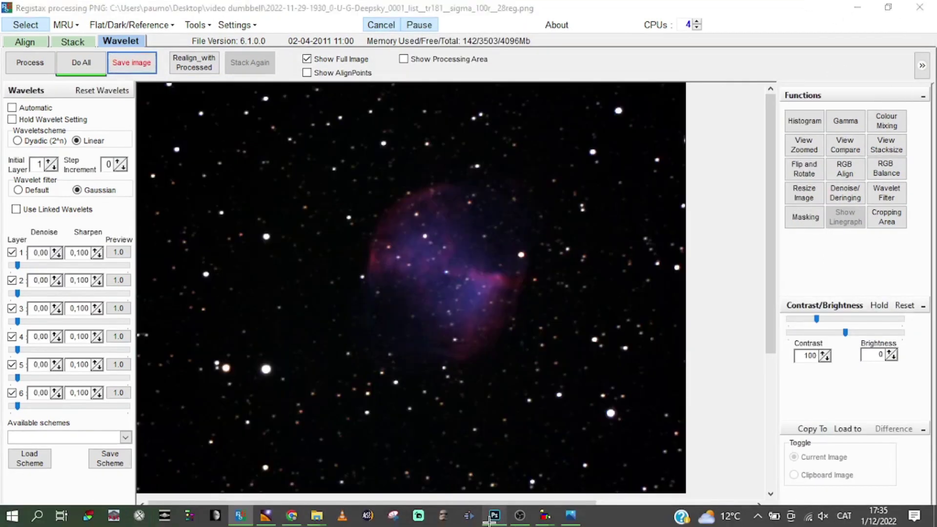
click(545, 518)
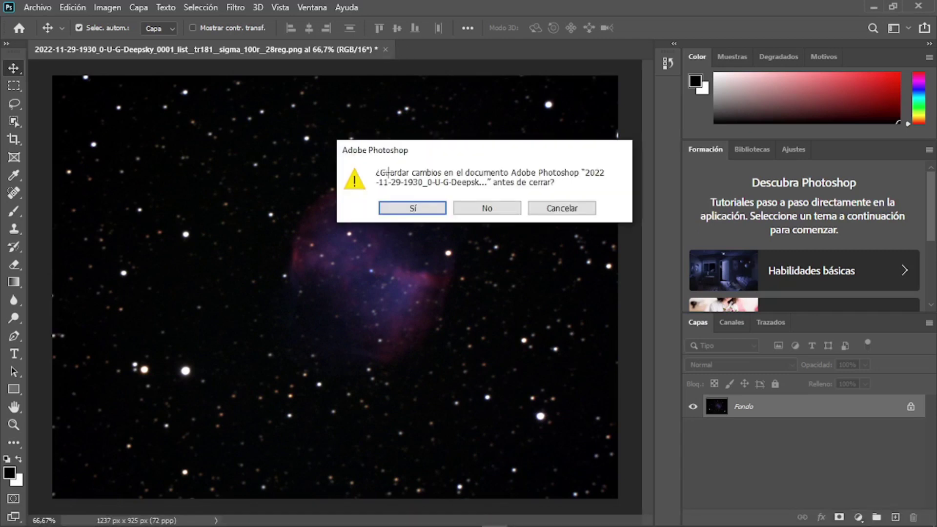
click(484, 204)
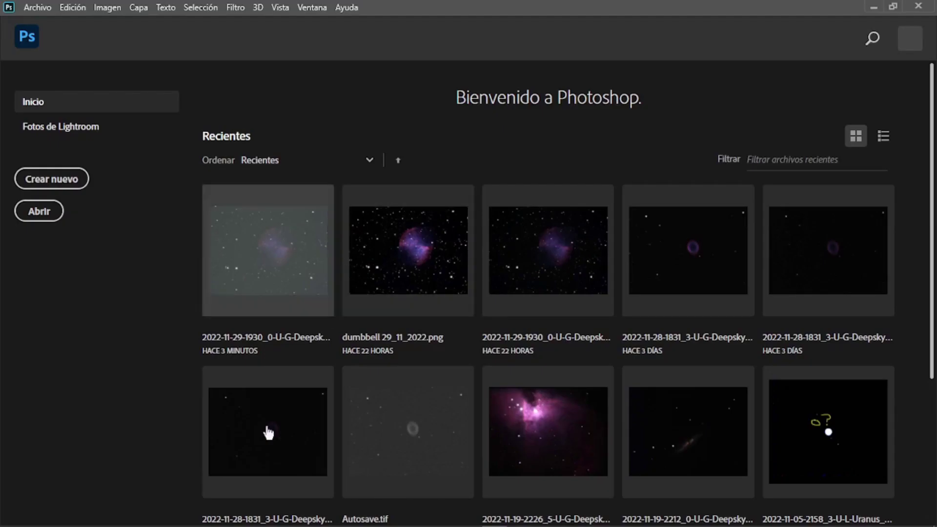
Load the stretched nebula PNG from Escriptori > video dumbbell into AstroSurface
click(267, 516)
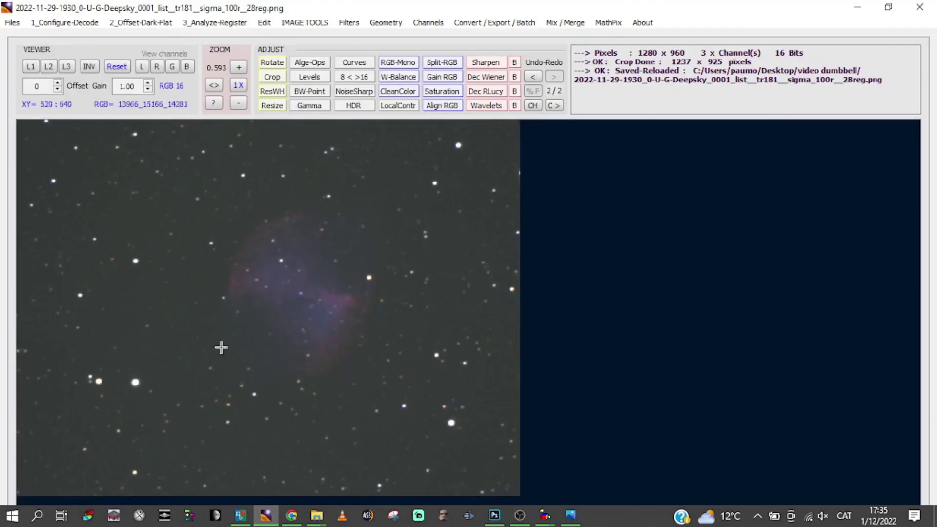
click(12, 22)
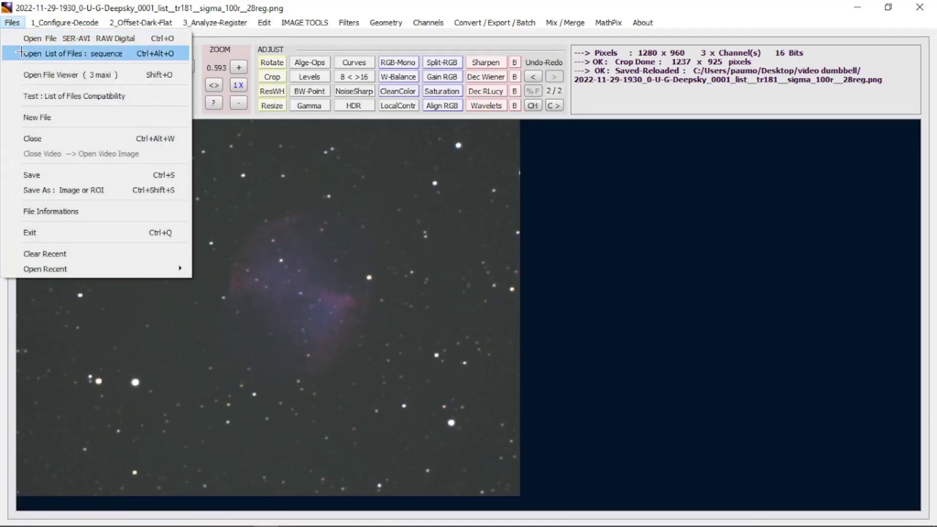
click(79, 42)
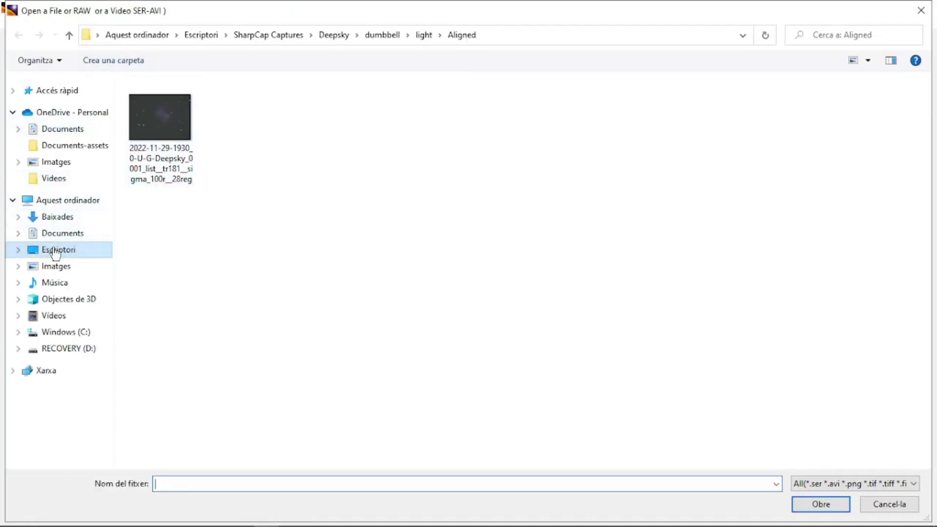
click(55, 252)
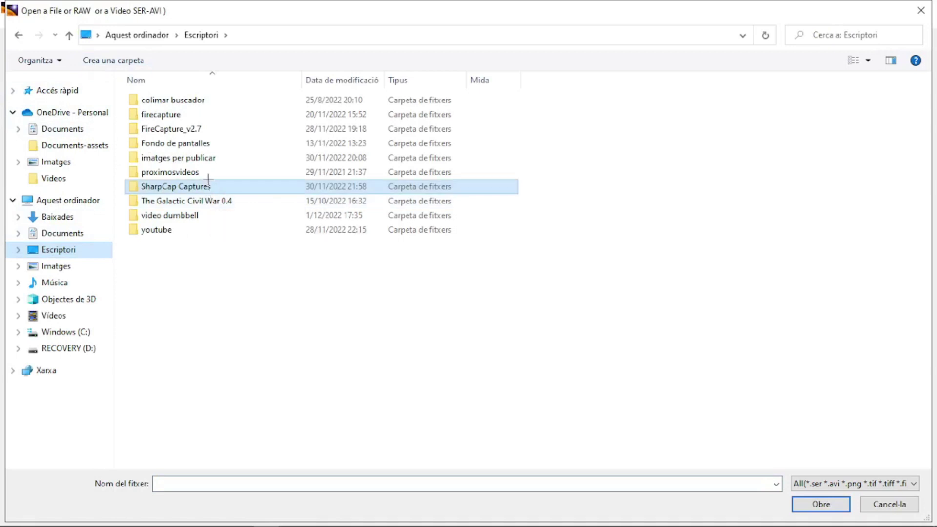
click(168, 215)
double_click(169, 216)
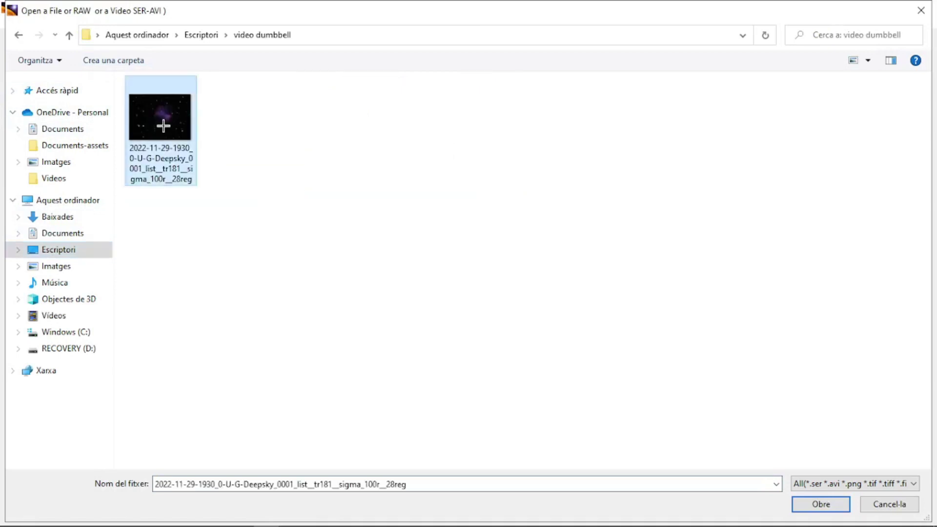
double_click(162, 126)
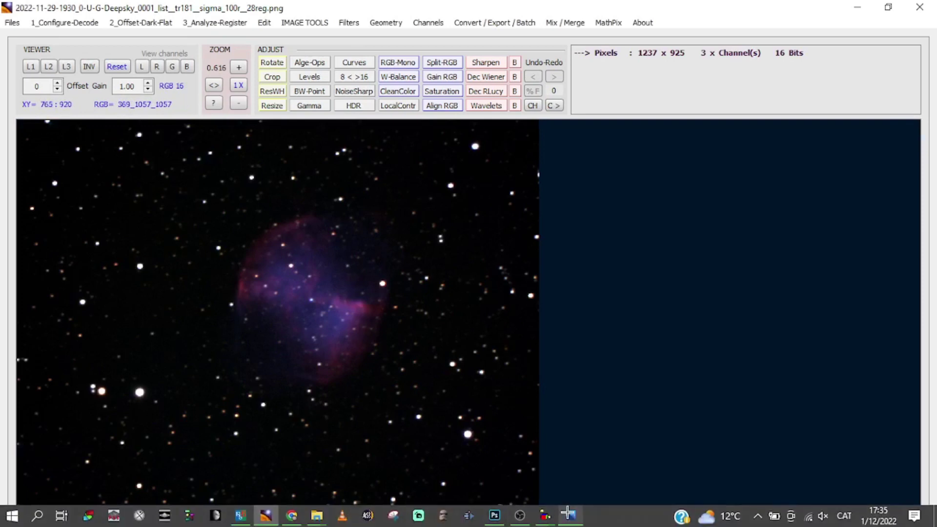
mouse_move(568, 516)
click(605, 436)
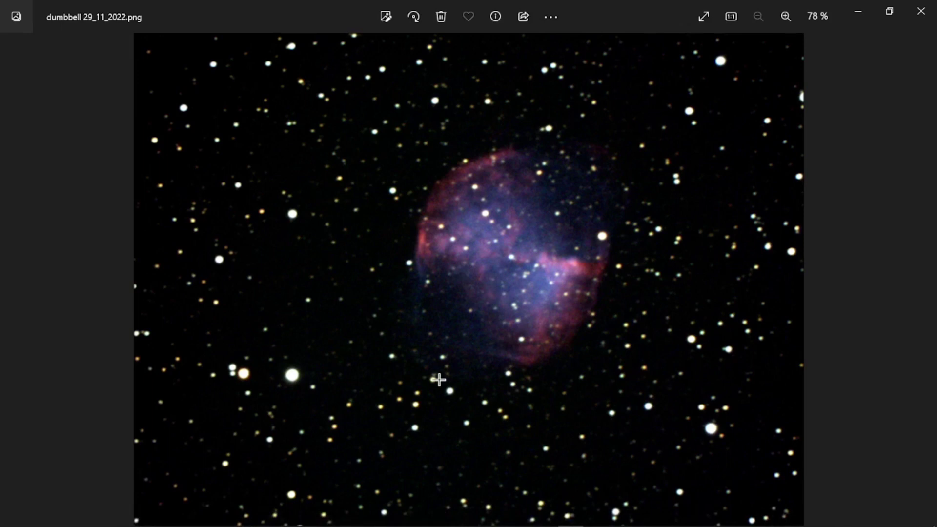
click(268, 513)
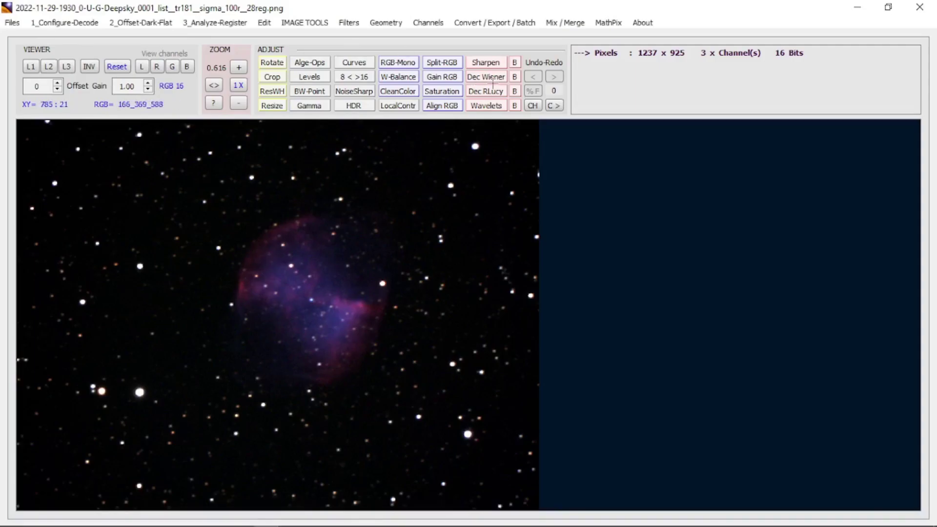
click(494, 60)
Sharpen the whole nebula image with gain 1.80 and noise prefilter 5
click(498, 192)
drag(128, 188, 494, 501)
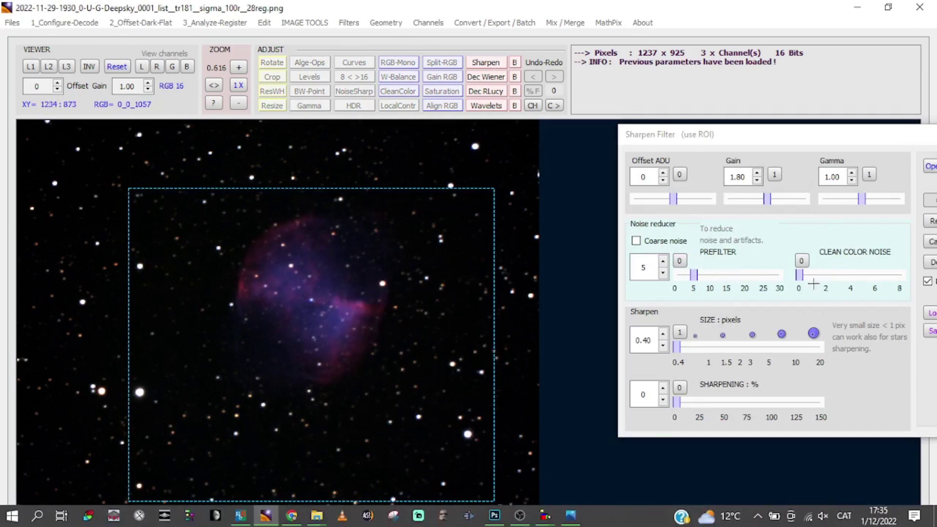
drag(823, 133, 728, 108)
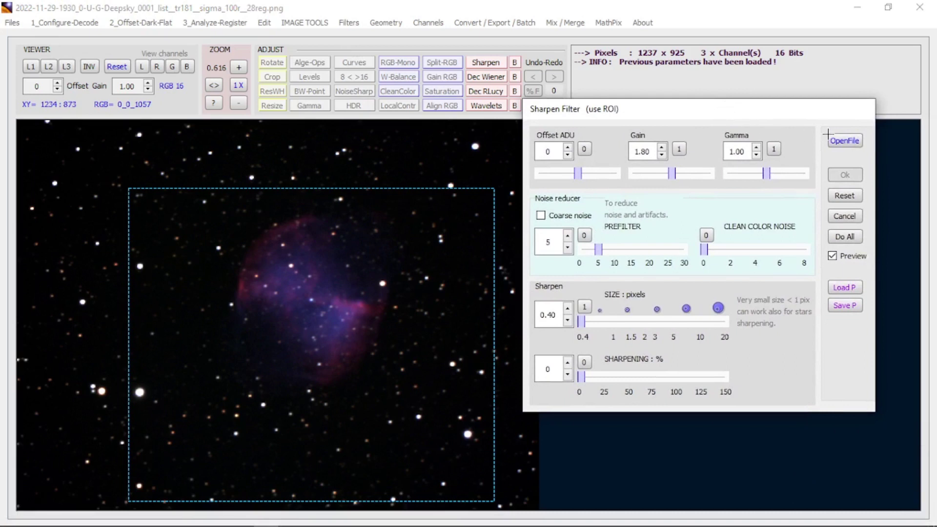
click(843, 237)
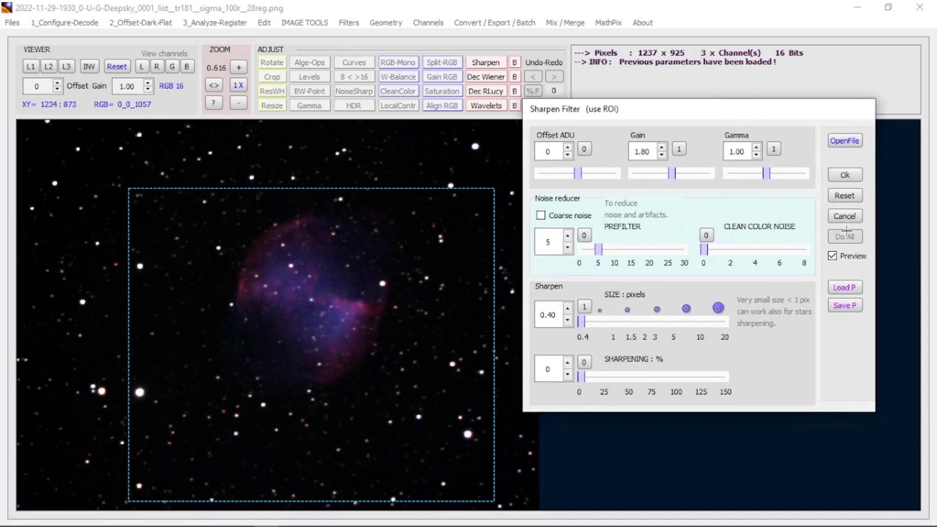
click(833, 179)
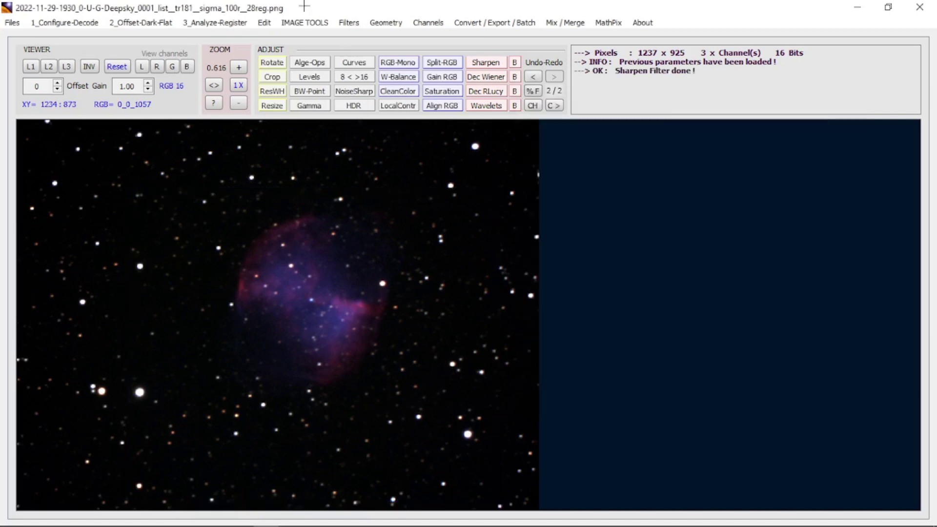
Apply automatic White Balance to the nebula, leaving black and white points unchanged
click(305, 23)
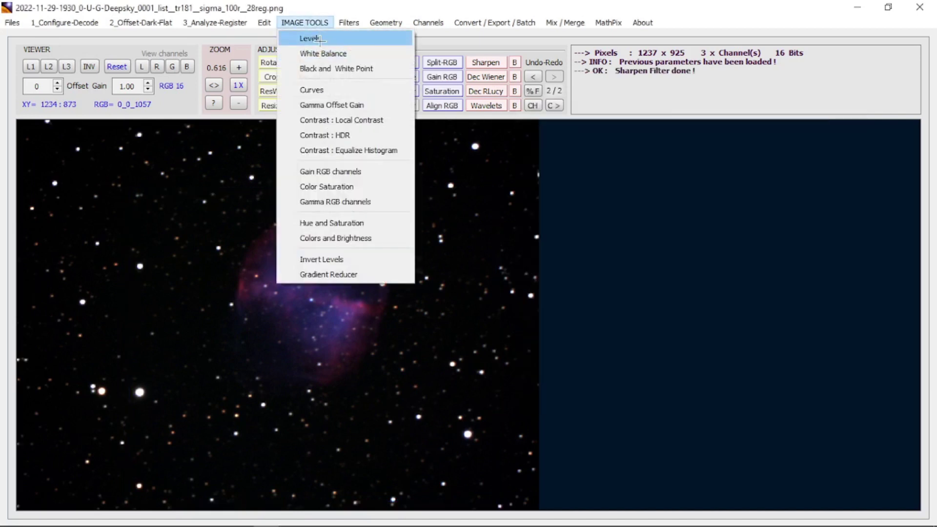
click(312, 38)
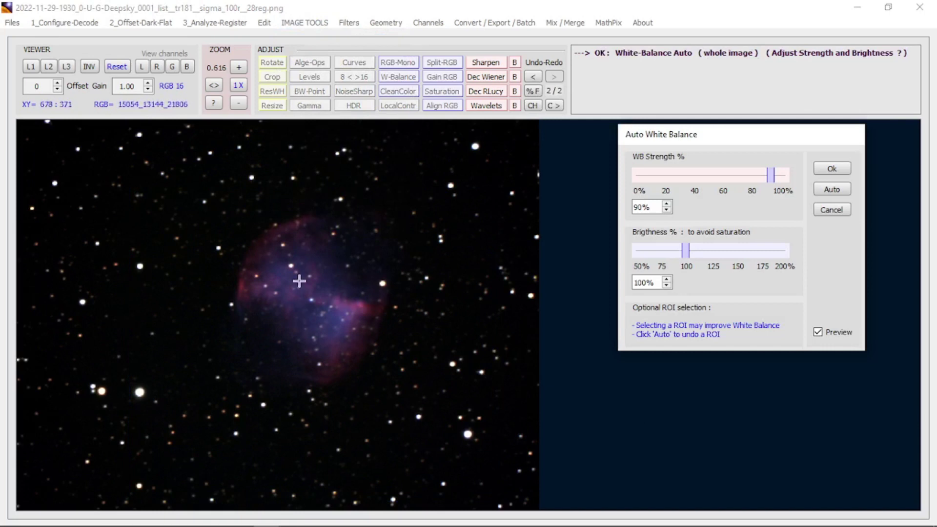
click(832, 168)
click(305, 22)
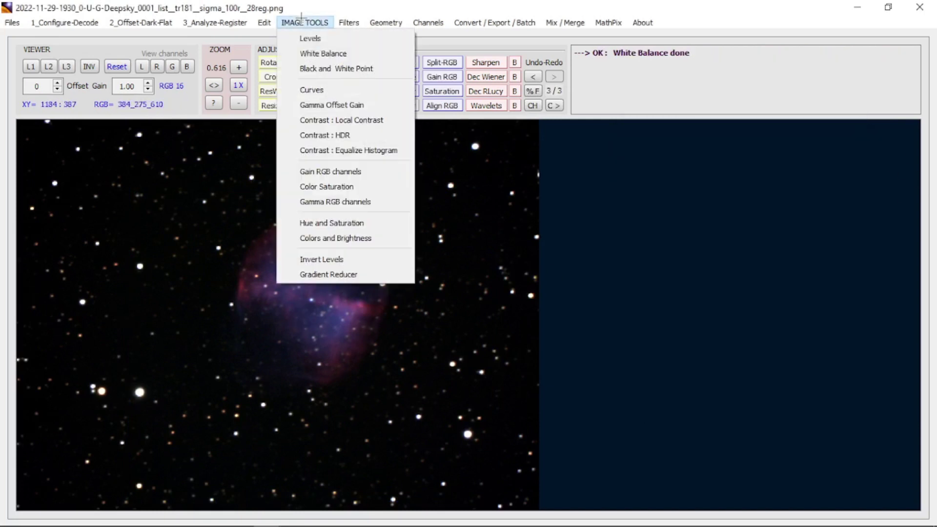
click(322, 69)
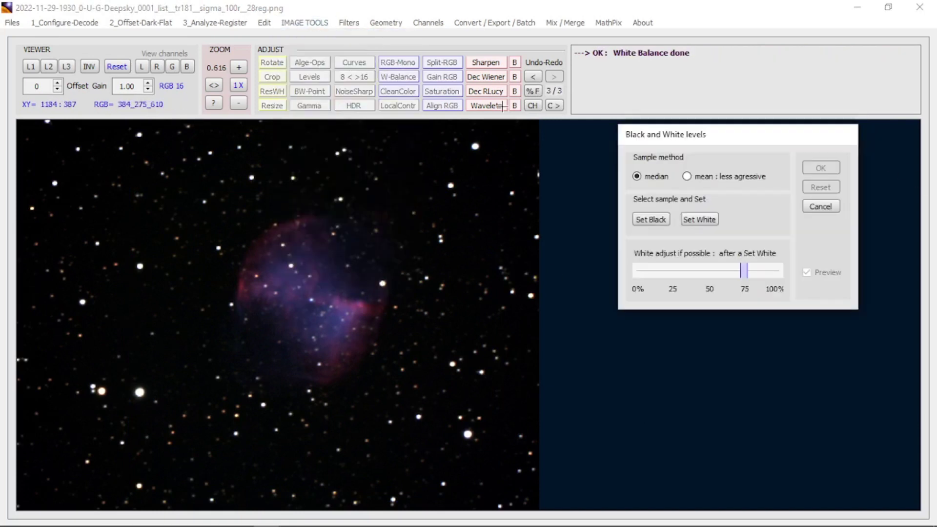
click(805, 201)
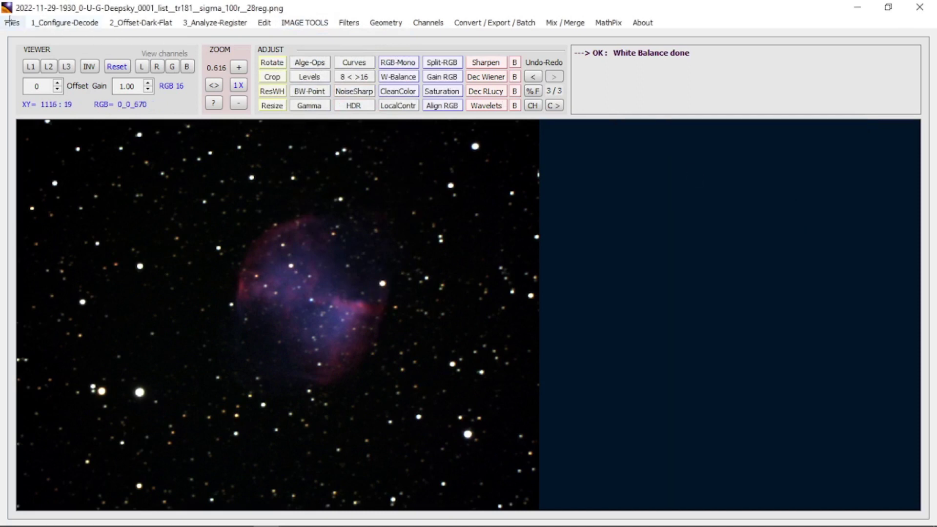
Save the nebula over the existing PNG in the video dumbbell folder
click(9, 22)
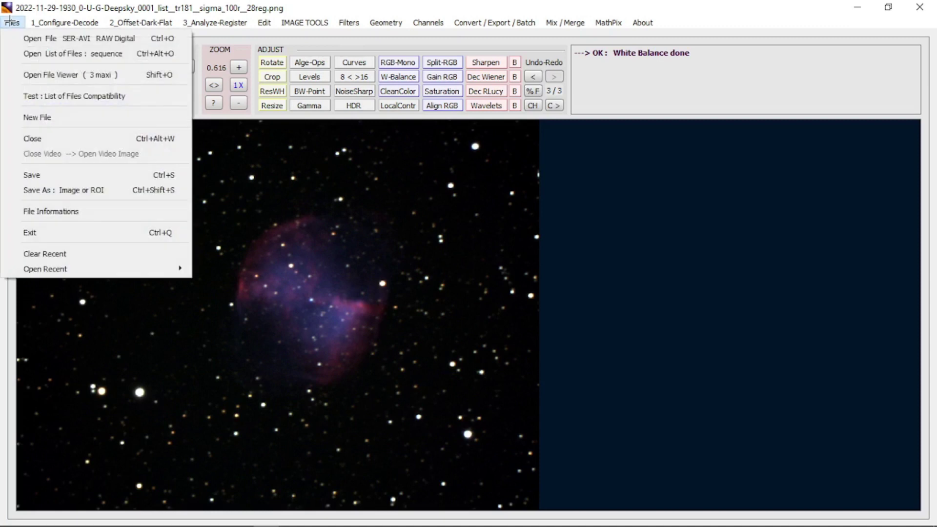
click(63, 190)
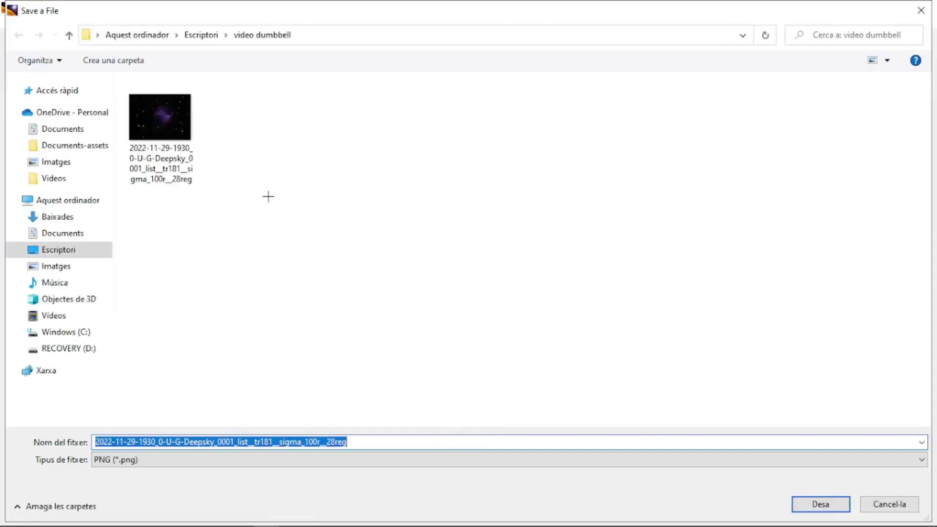
click(820, 505)
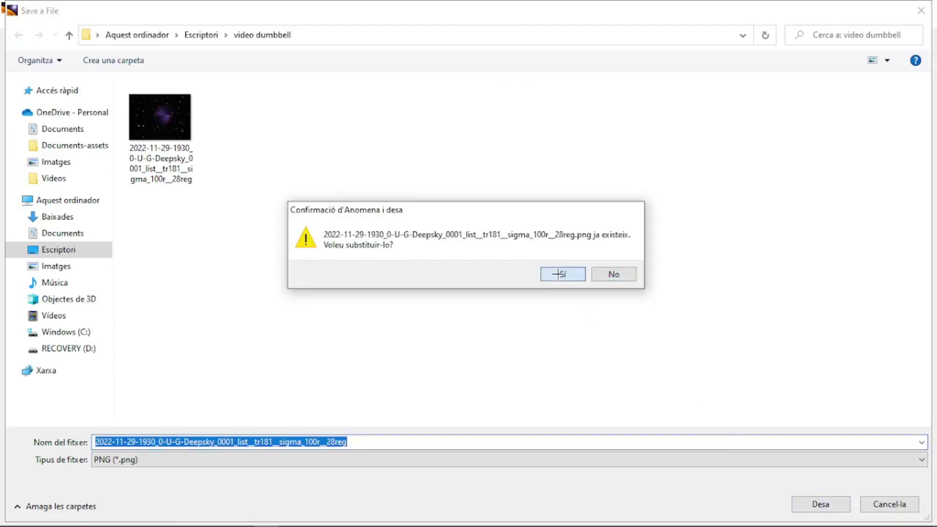
click(561, 273)
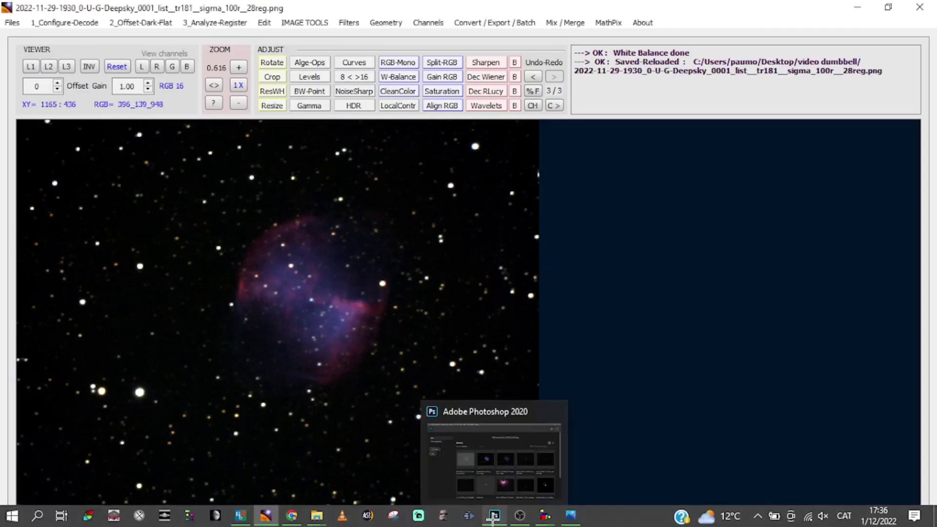
click(493, 517)
Open the nebula PNG in Photoshop from the video dumbbell folder, without a colour profile
mouse_move(316, 517)
click(473, 459)
drag(189, 199, 614, 337)
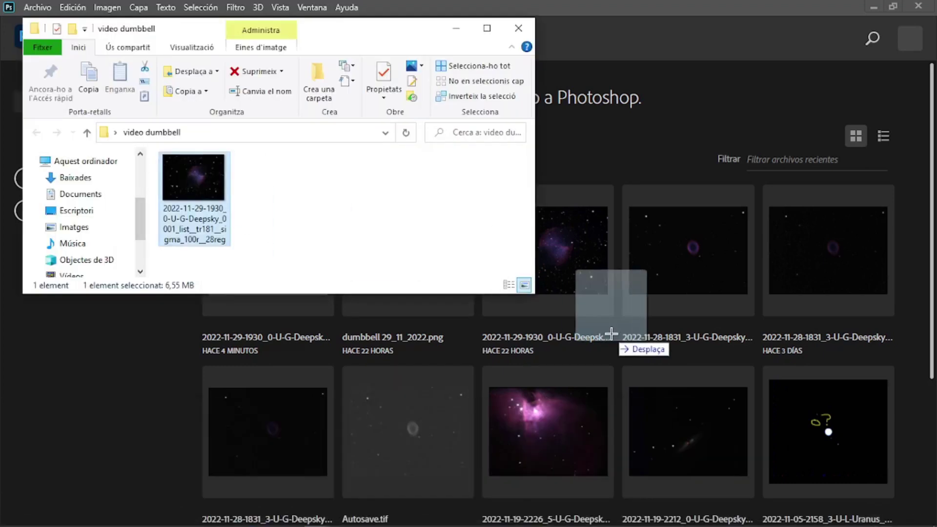
click(566, 264)
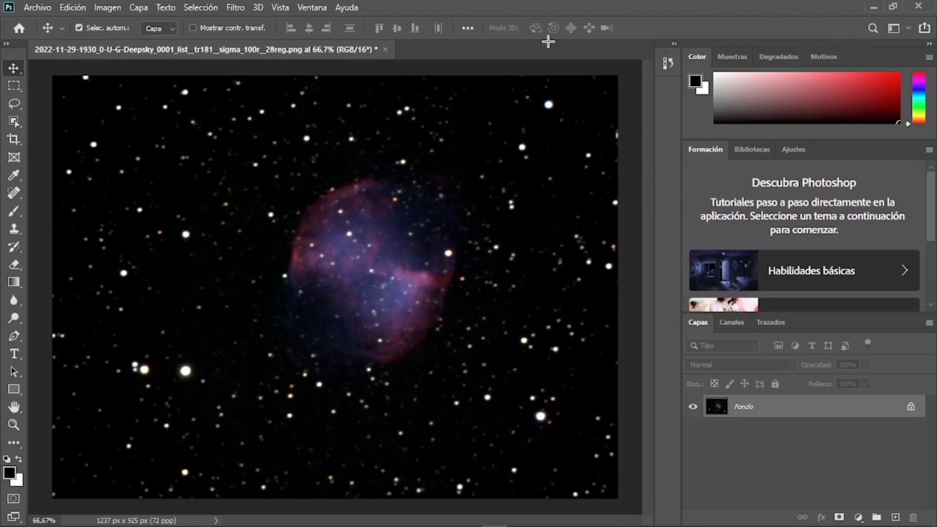
Preview a High Pass filter at radius 16,6, then cancel it, leaving the image unchanged
click(237, 9)
mouse_move(323, 280)
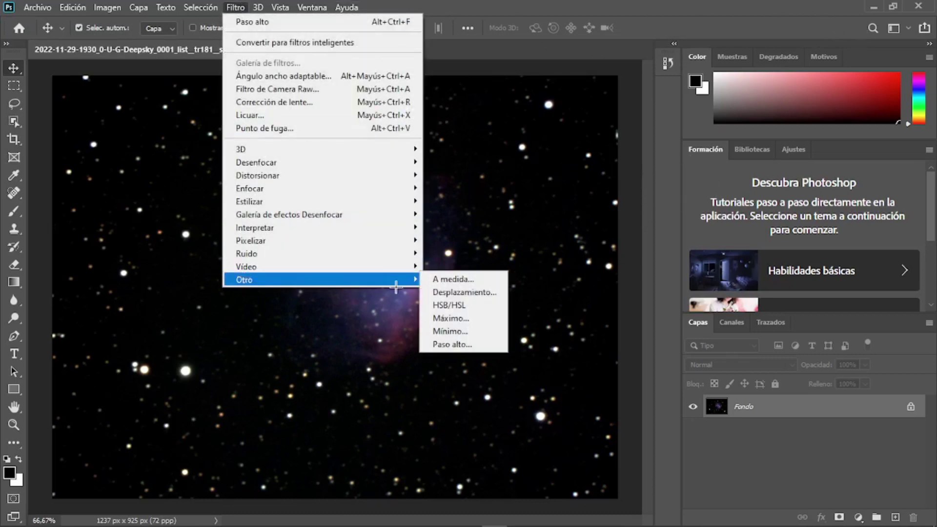
click(473, 344)
drag(449, 80, 572, 74)
drag(528, 294, 537, 293)
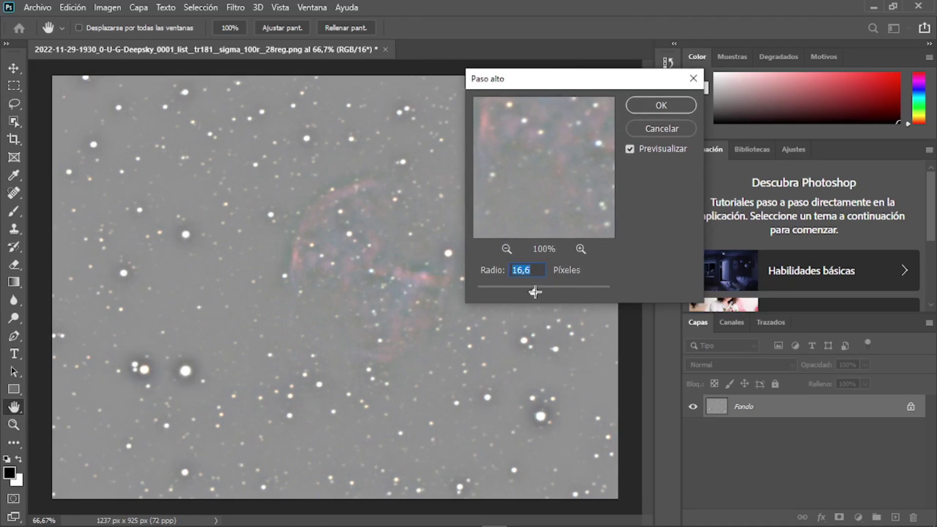
click(651, 130)
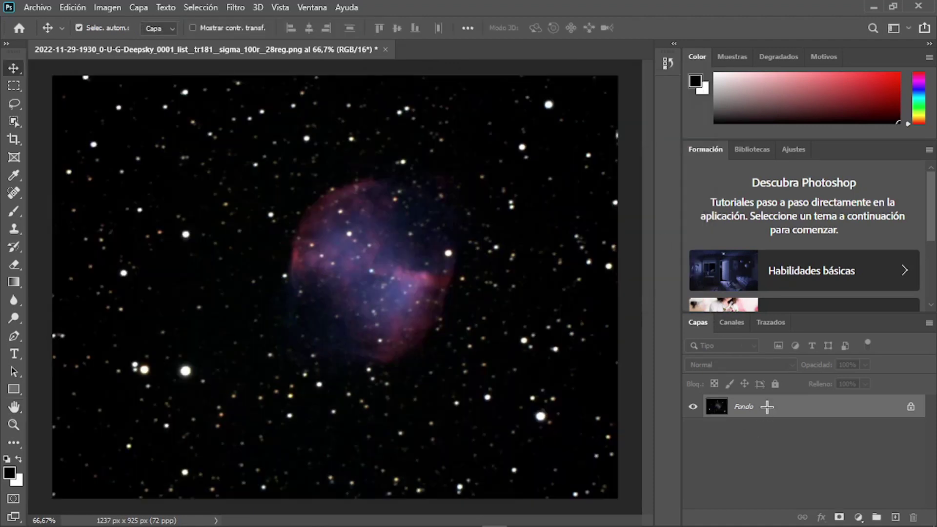
Duplicate Fondo as Fondo copia, and unlock Fondo into Capa 0 placed above the copy
right_click(767, 406)
click(785, 263)
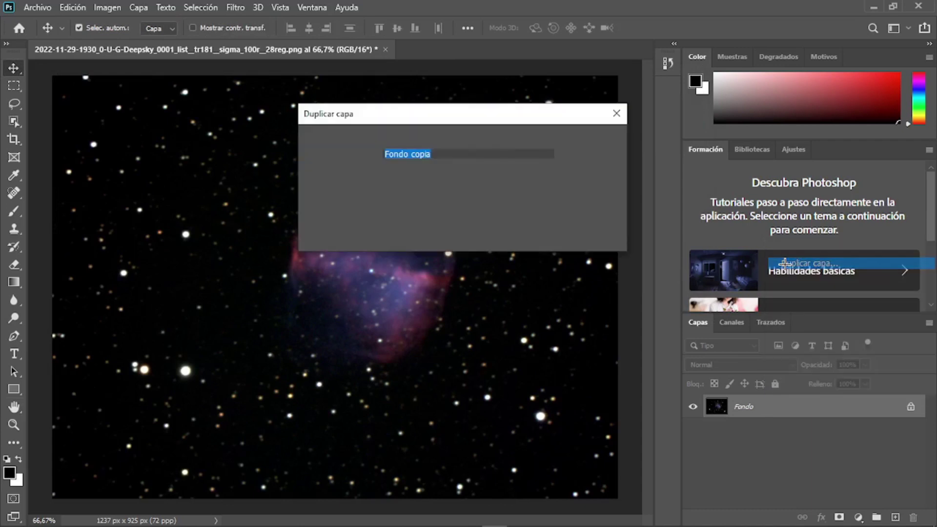
click(595, 137)
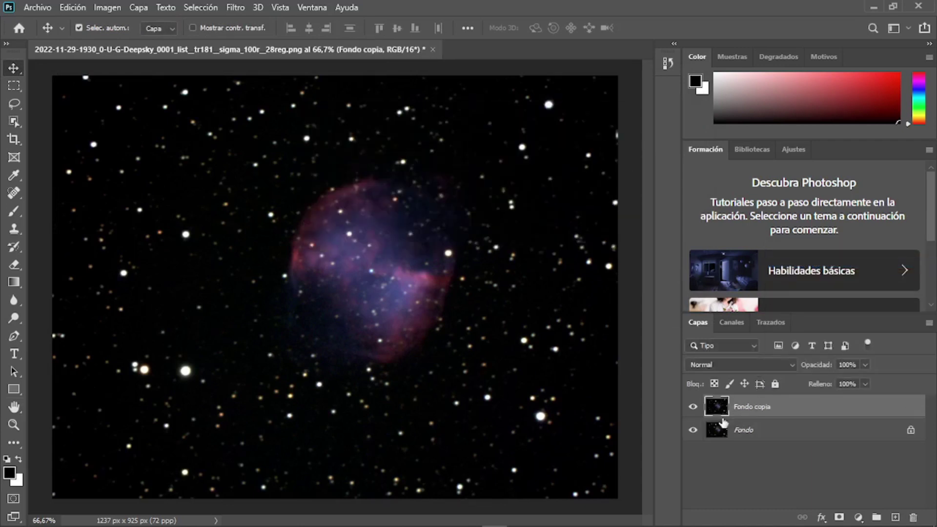
click(909, 433)
drag(854, 432, 773, 409)
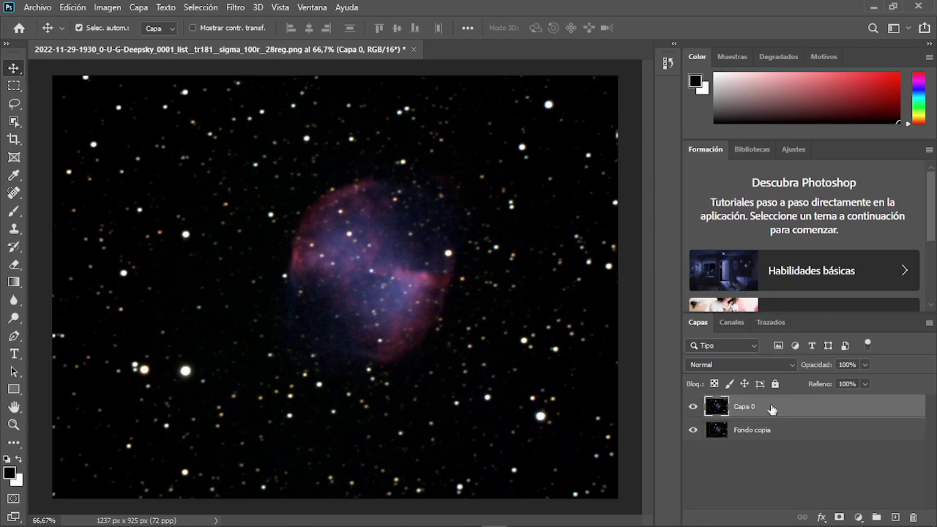
click(760, 433)
Apply an 11,1-pixel High Pass filter to the Fondo copia layer
click(236, 7)
mouse_move(245, 280)
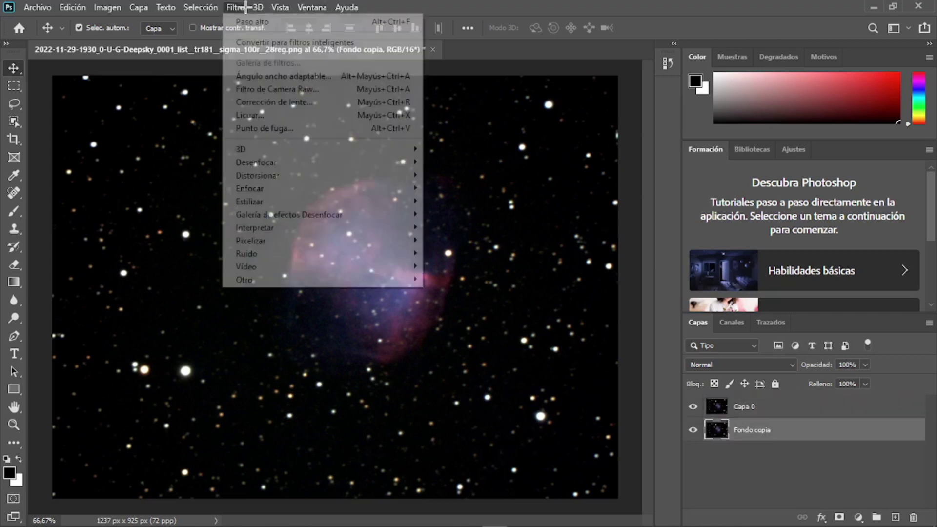
click(486, 347)
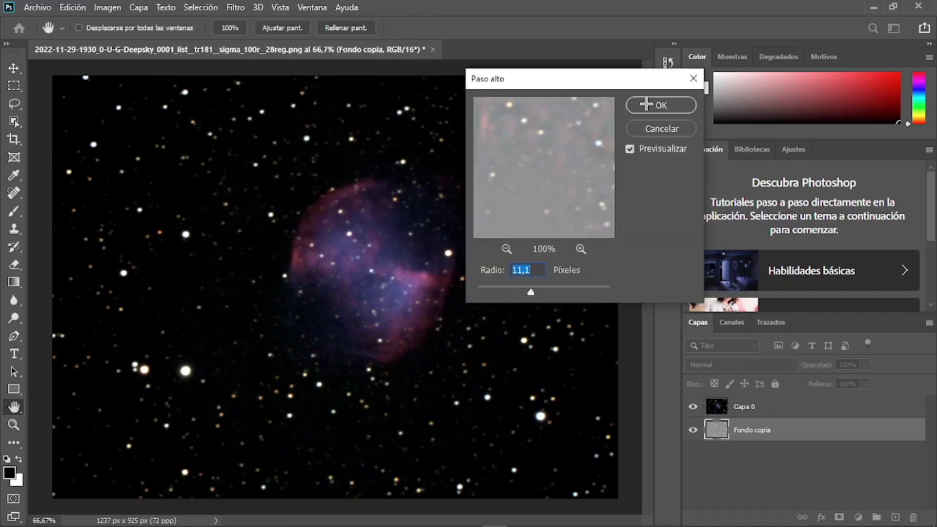
click(646, 104)
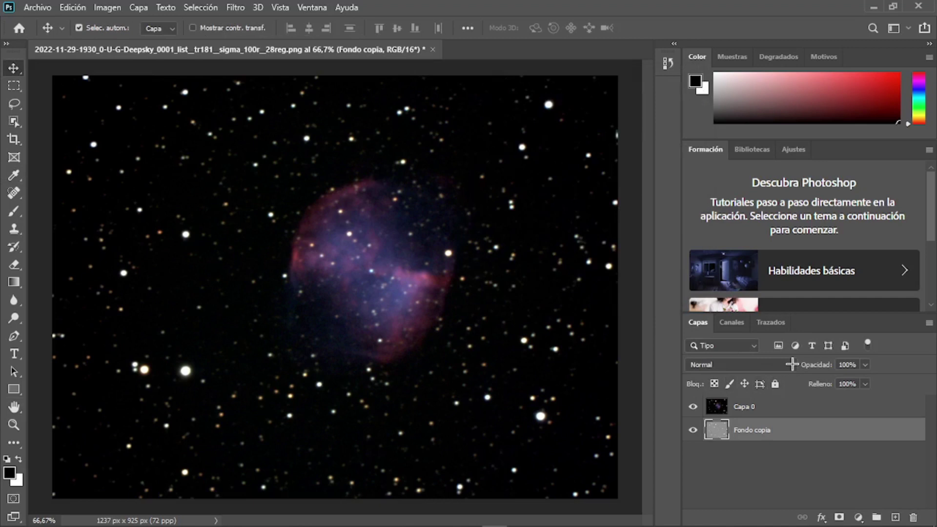
click(786, 365)
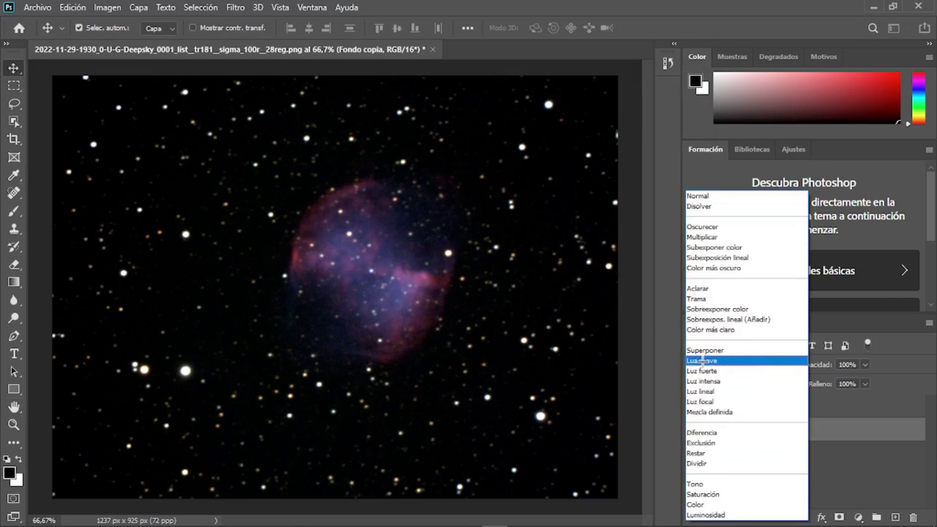
Set Fondo copia to Luz suave blend mode and move it above Capa 0
click(703, 361)
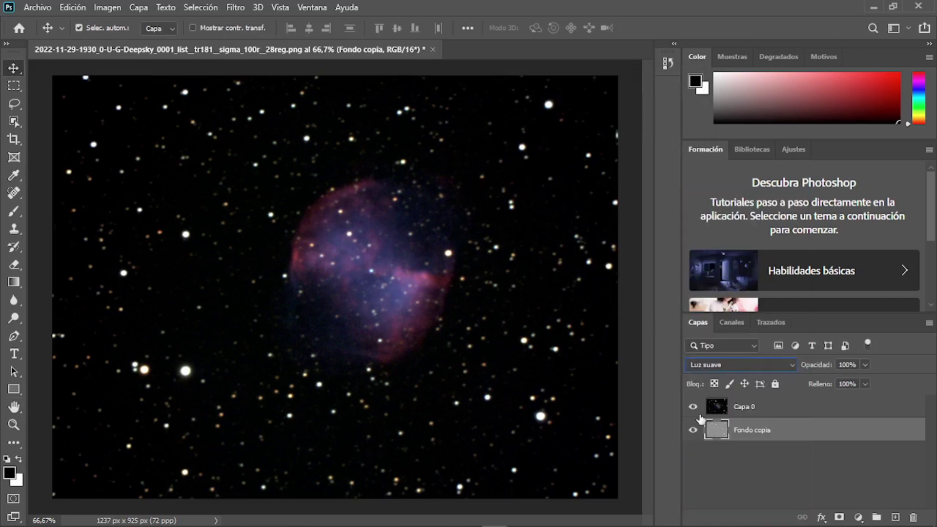
click(693, 407)
click(692, 430)
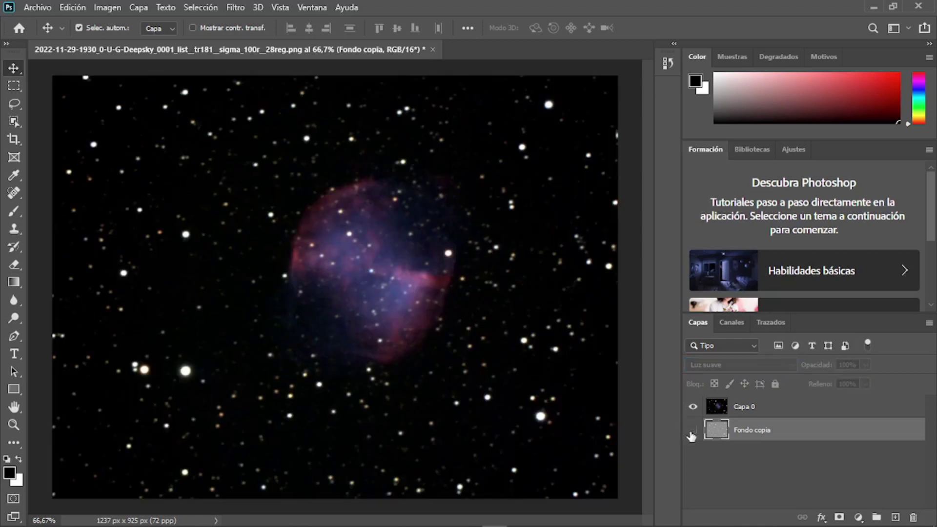
drag(772, 425, 772, 407)
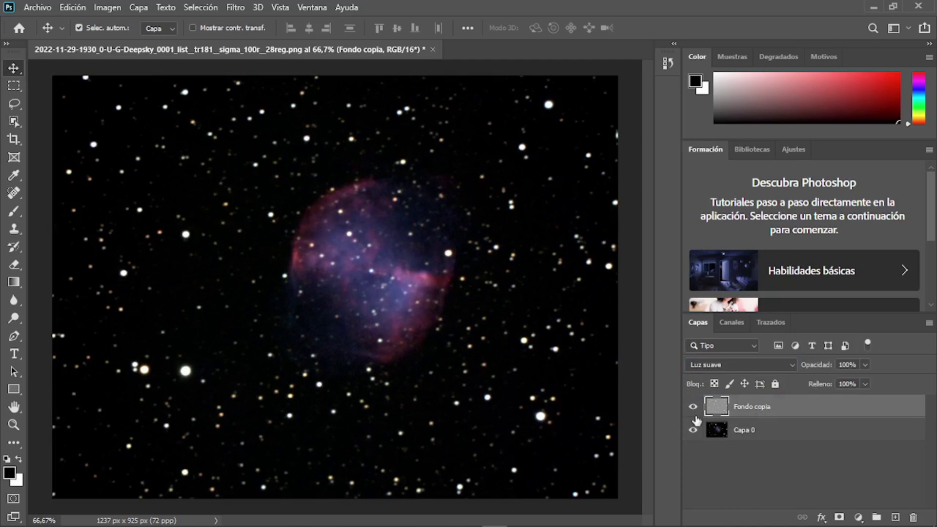
Toggle Fondo copia's visibility to compare the nebula before and after sharpening
click(693, 407)
click(693, 407)
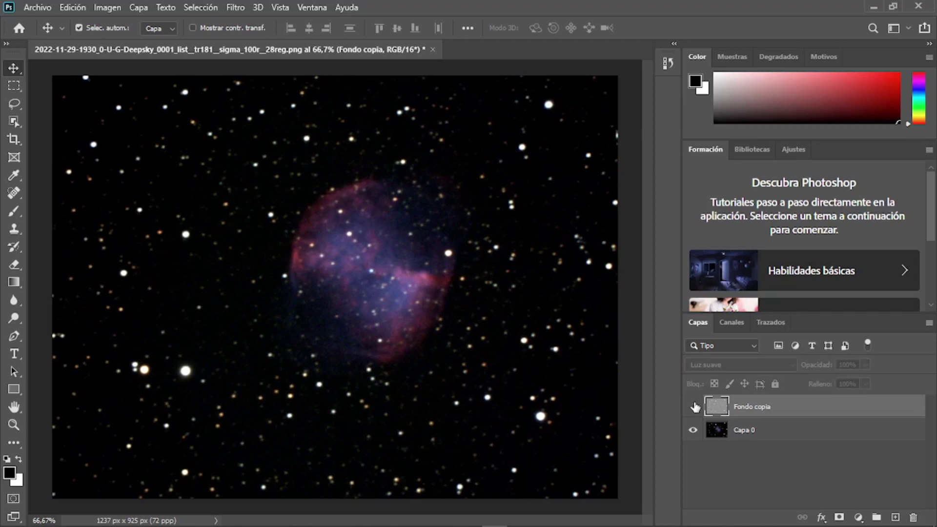
click(694, 406)
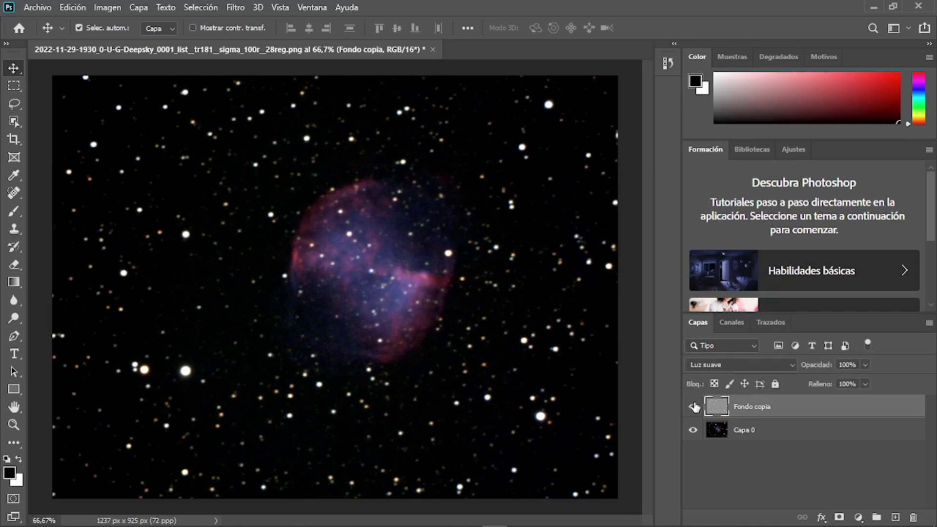
click(694, 406)
click(694, 406)
click(695, 407)
right_click(698, 406)
click(694, 405)
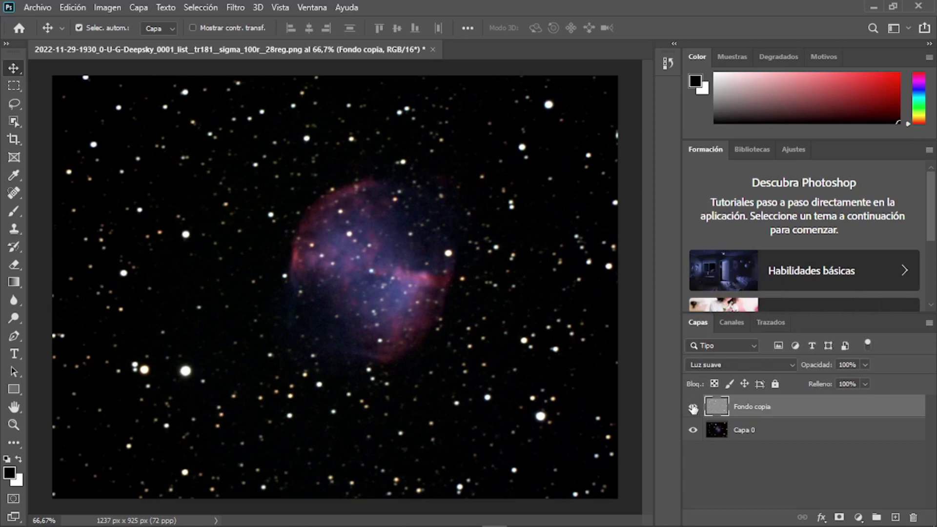